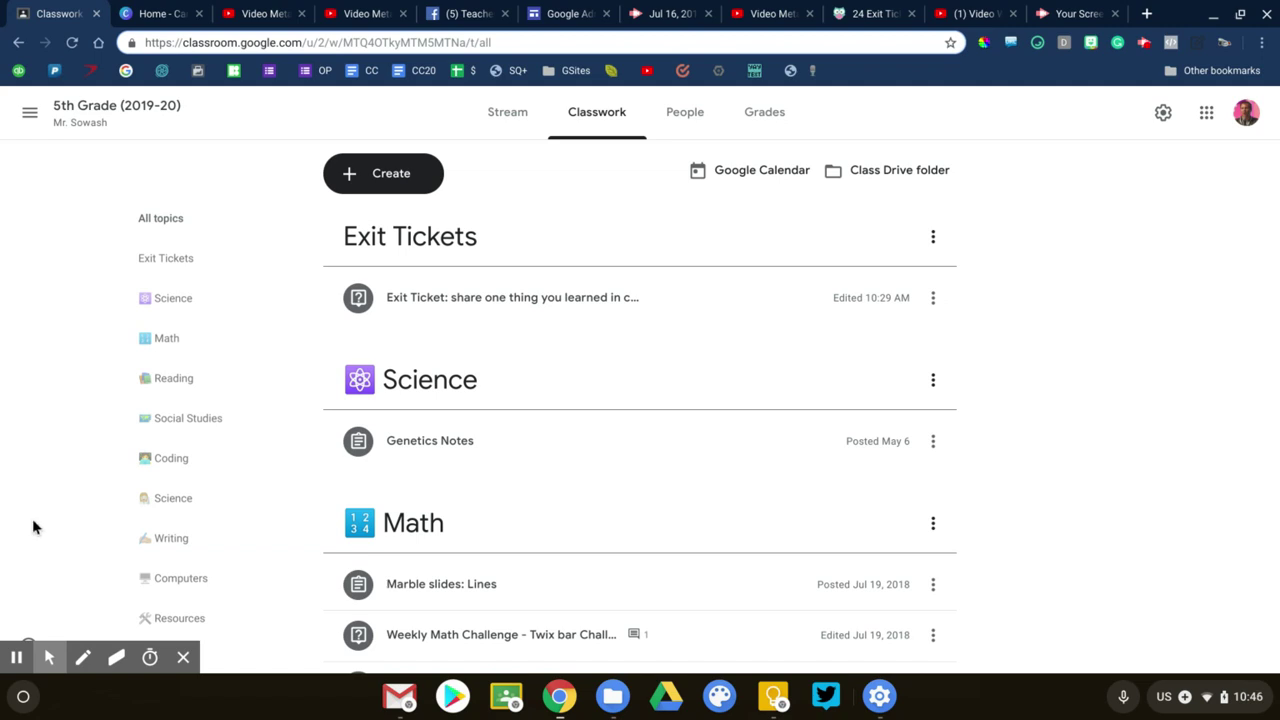
Draw a green arrow pointing to the Classwork heading with the annotation pen and wipe the drawing off the screen.
key(alt+p)
drag(578, 156, 555, 265)
drag(562, 158, 608, 184)
drag(576, 148, 538, 190)
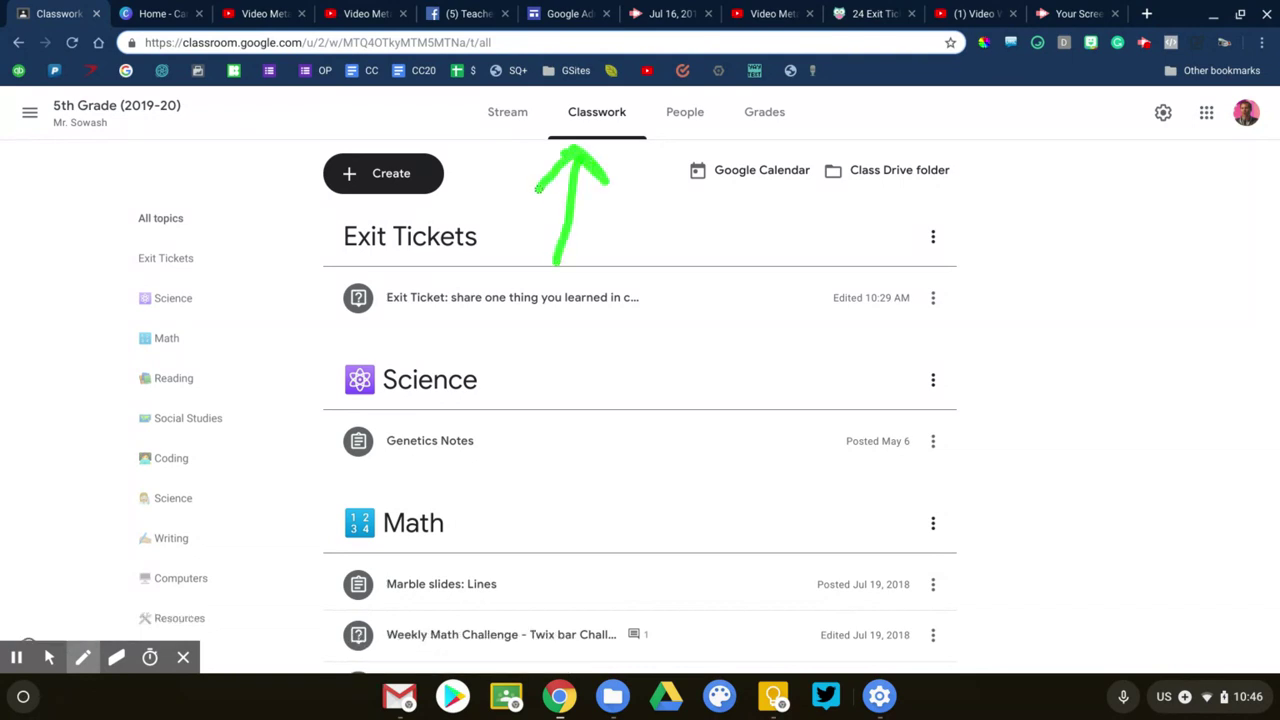
click(116, 657)
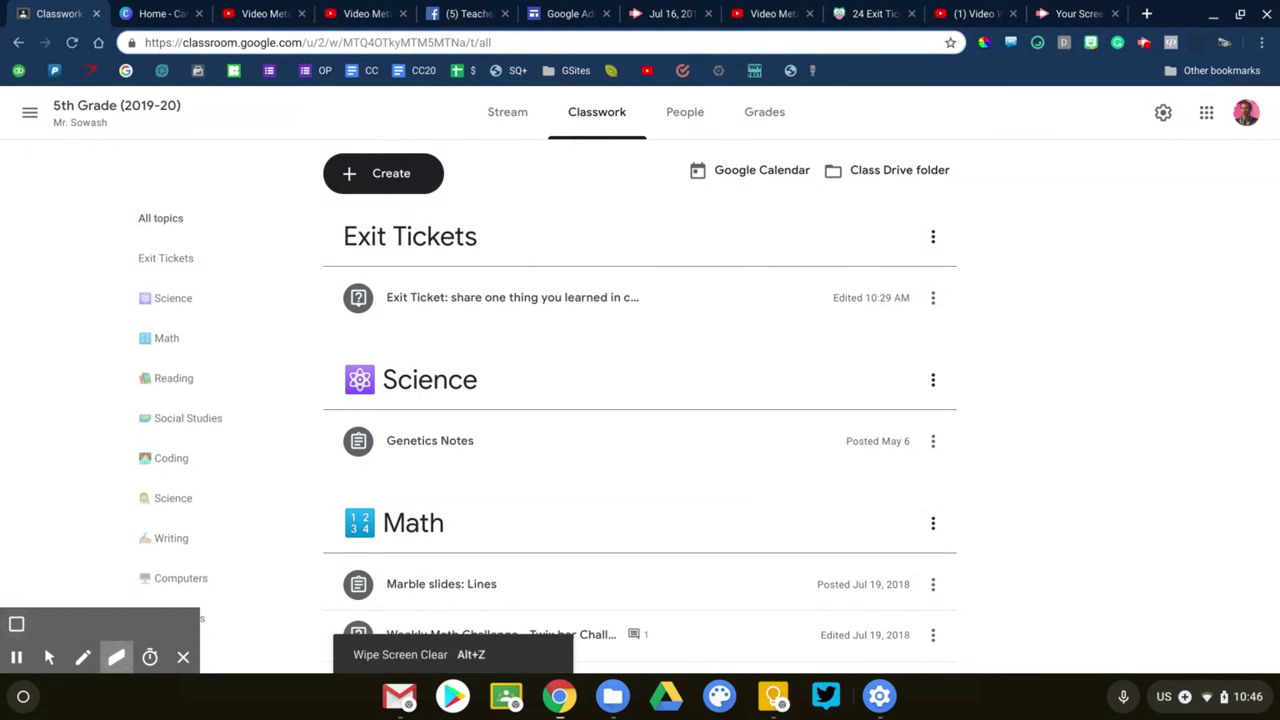
Mark the Create button with a green arrow, show the list of items it can create, and wipe the drawing.
click(83, 657)
drag(158, 158, 190, 158)
mouse_move(254, 162)
mouse_down()
mouse_move(330, 174)
mouse_move(248, 196)
mouse_up()
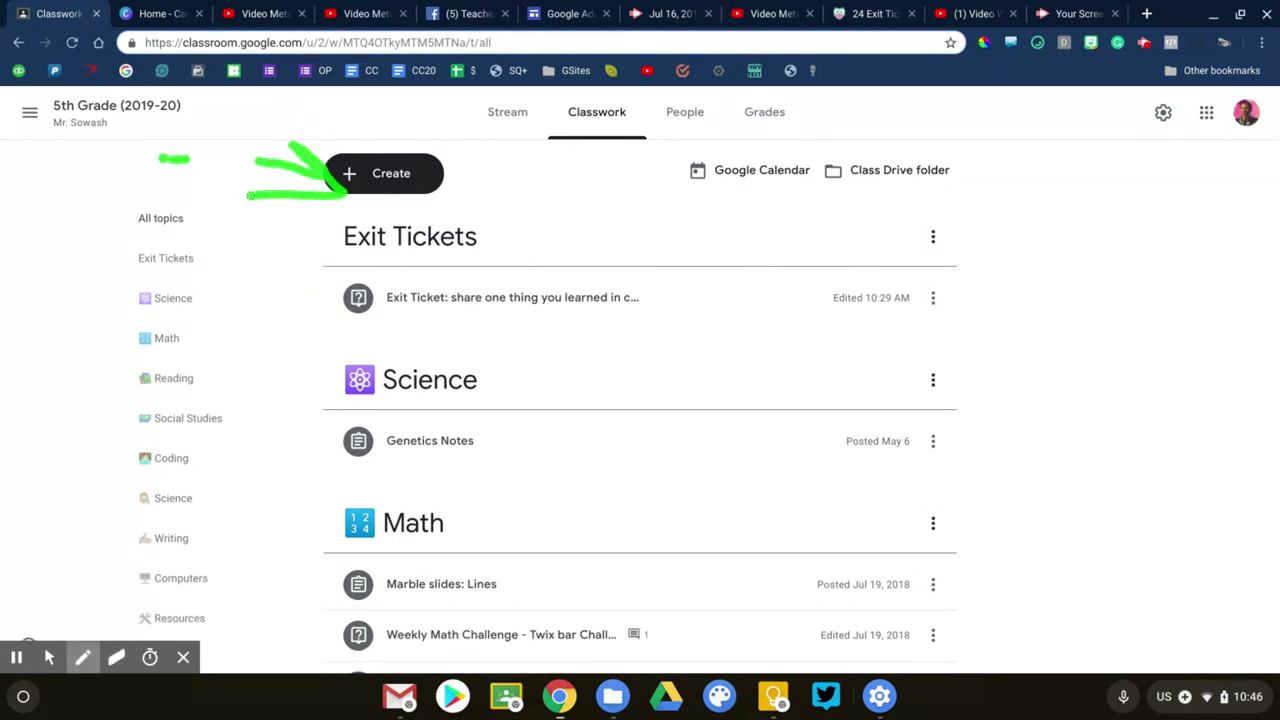
key(alt+m)
click(384, 173)
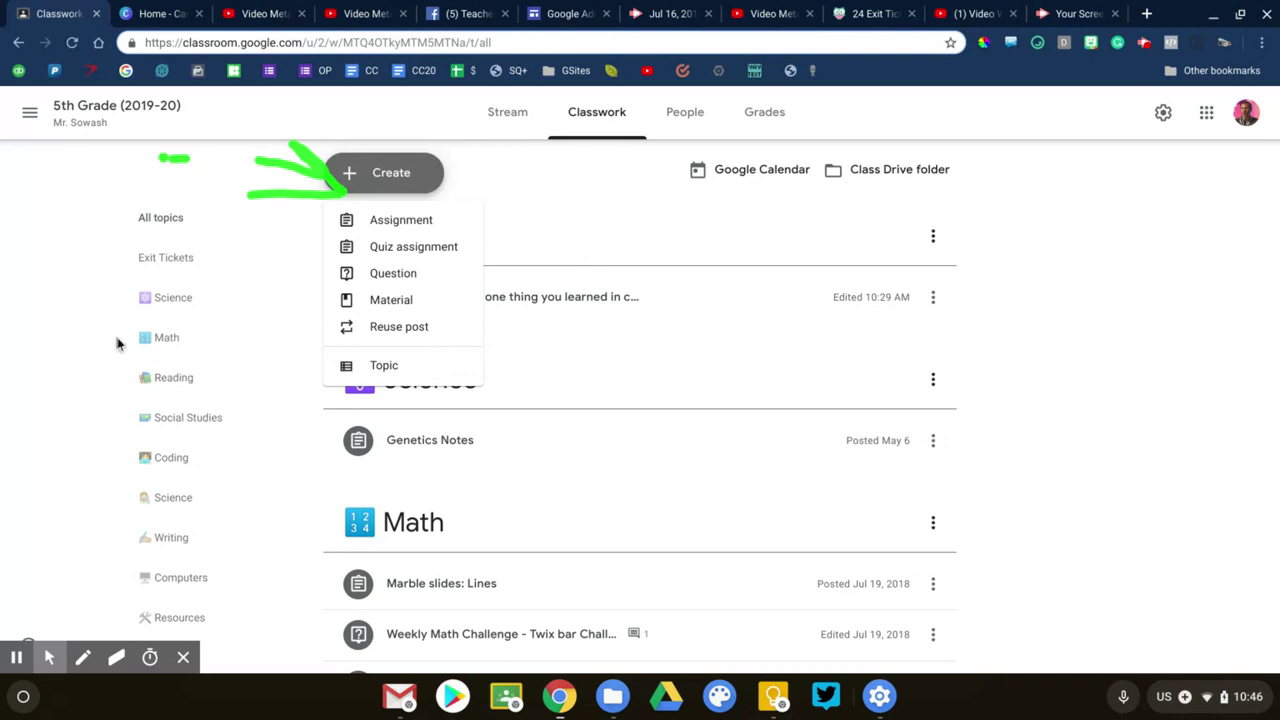
click(83, 657)
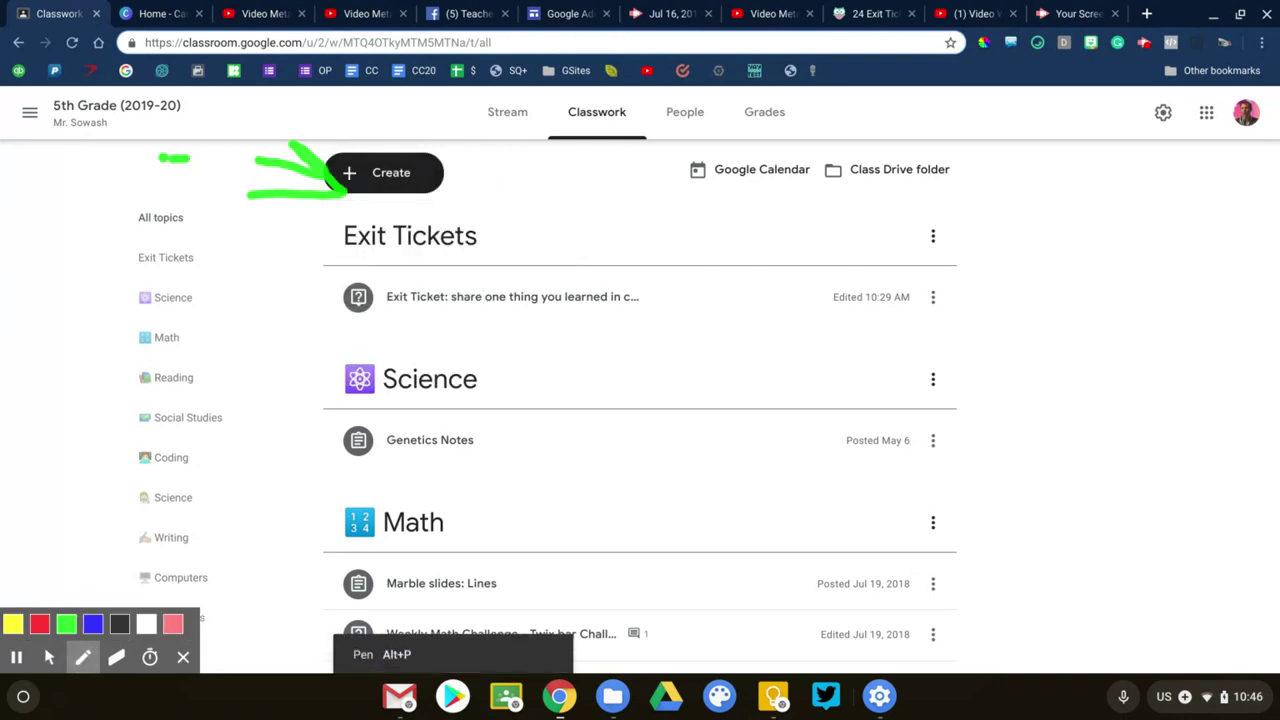
click(116, 657)
key(alt+z)
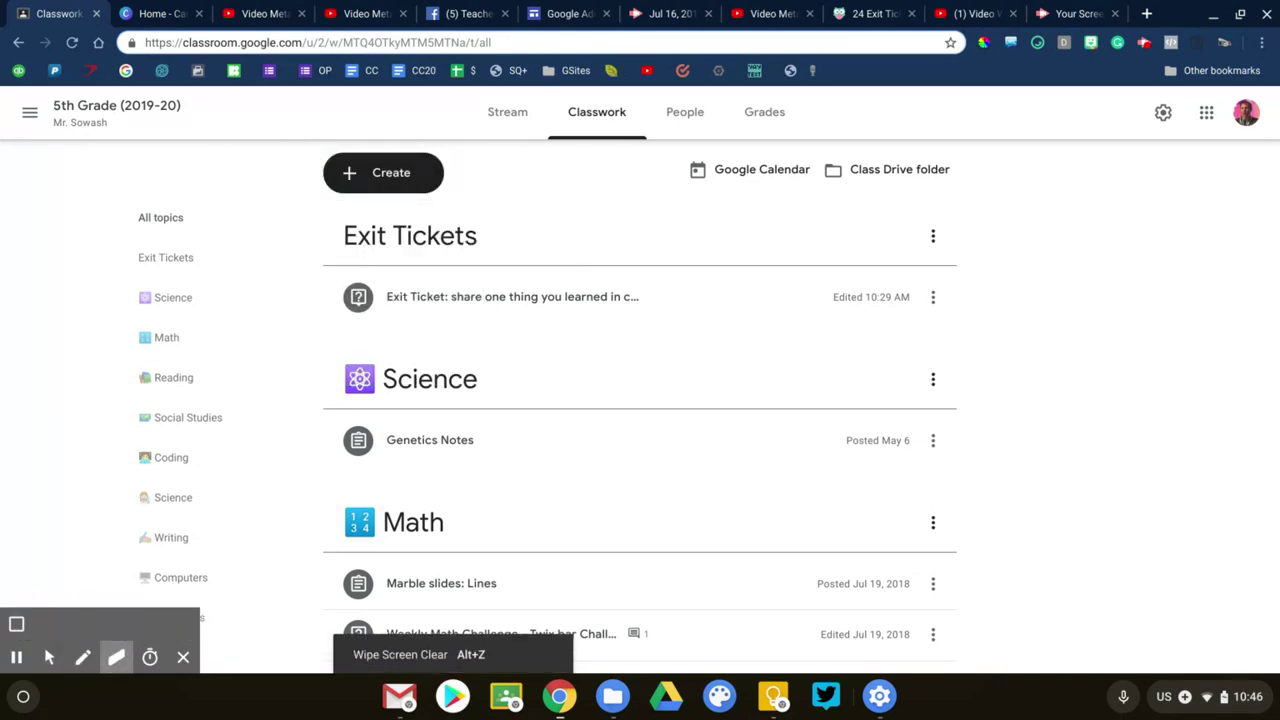
key(alt+m)
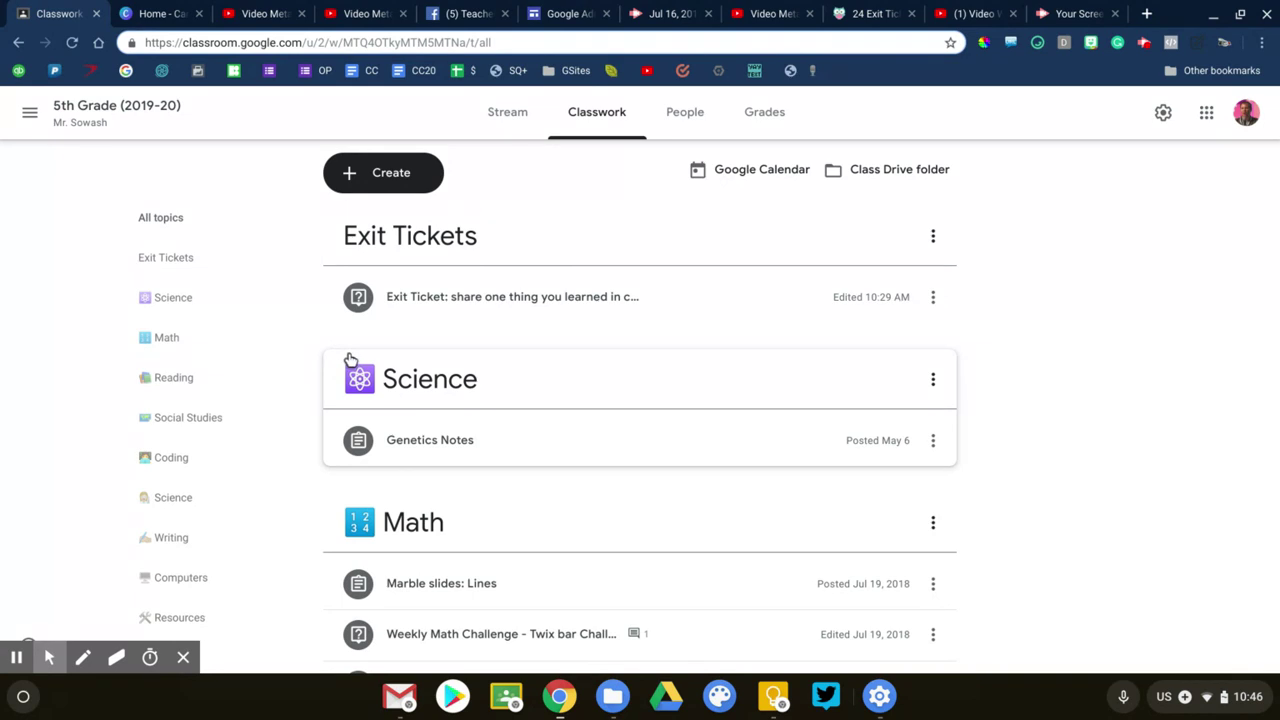
Start a new question for the class with the text "How are you feeling today?".
click(376, 184)
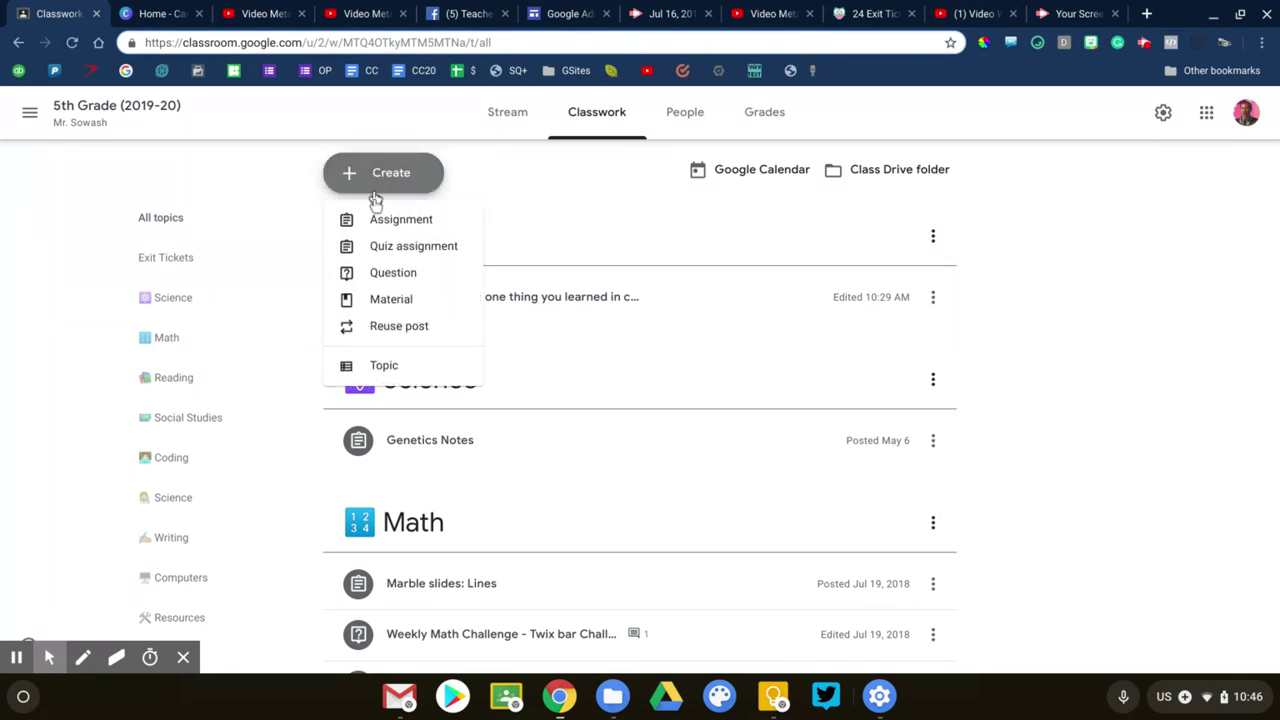
click(386, 276)
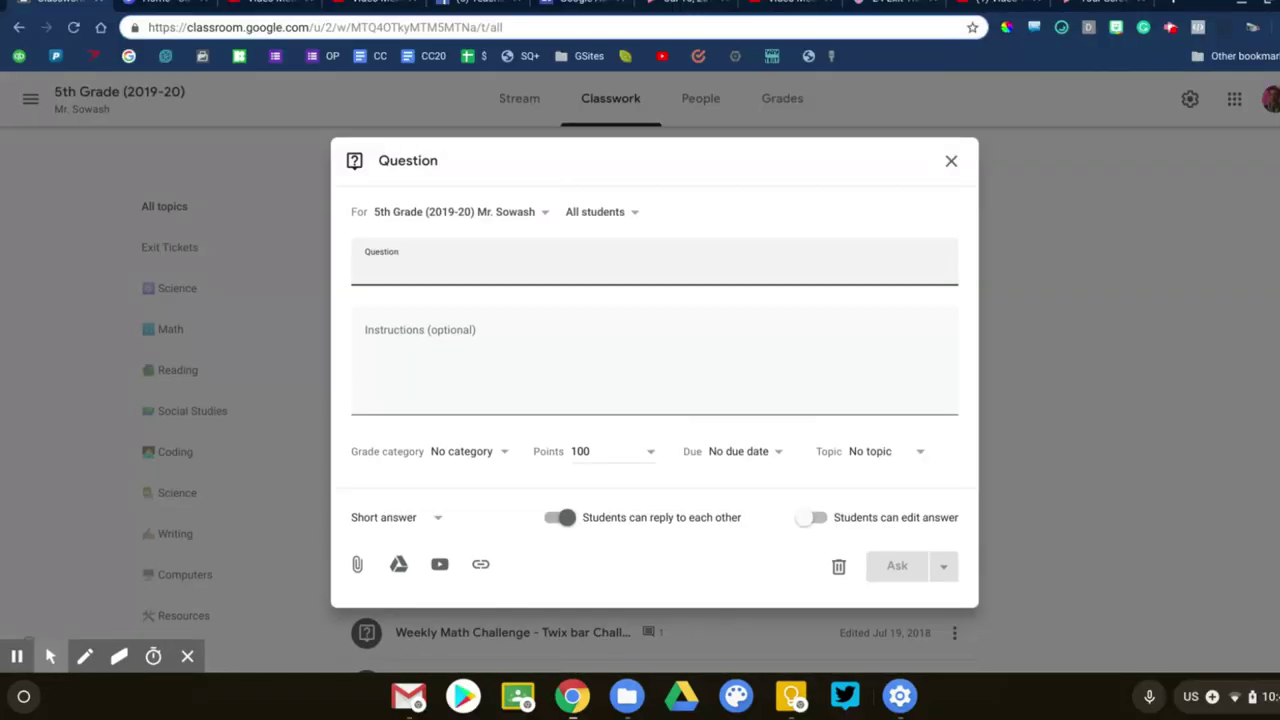
text(How are yo)
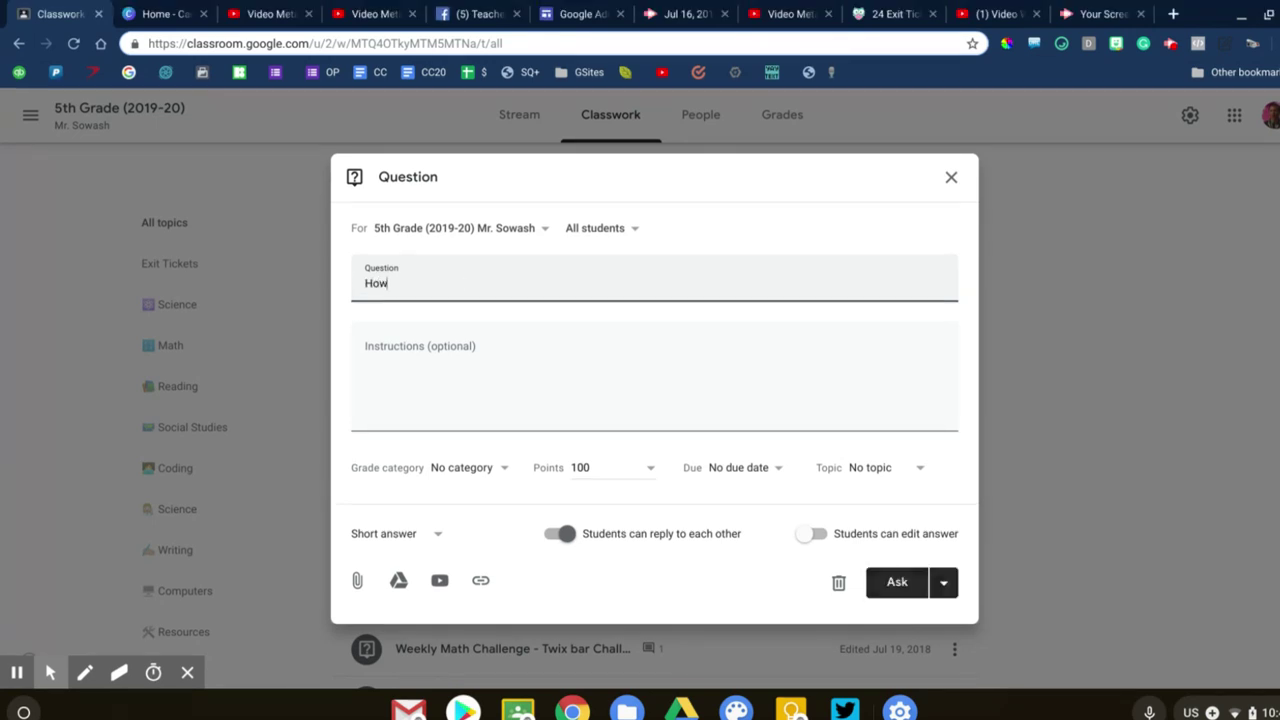
text(u feeling today?)
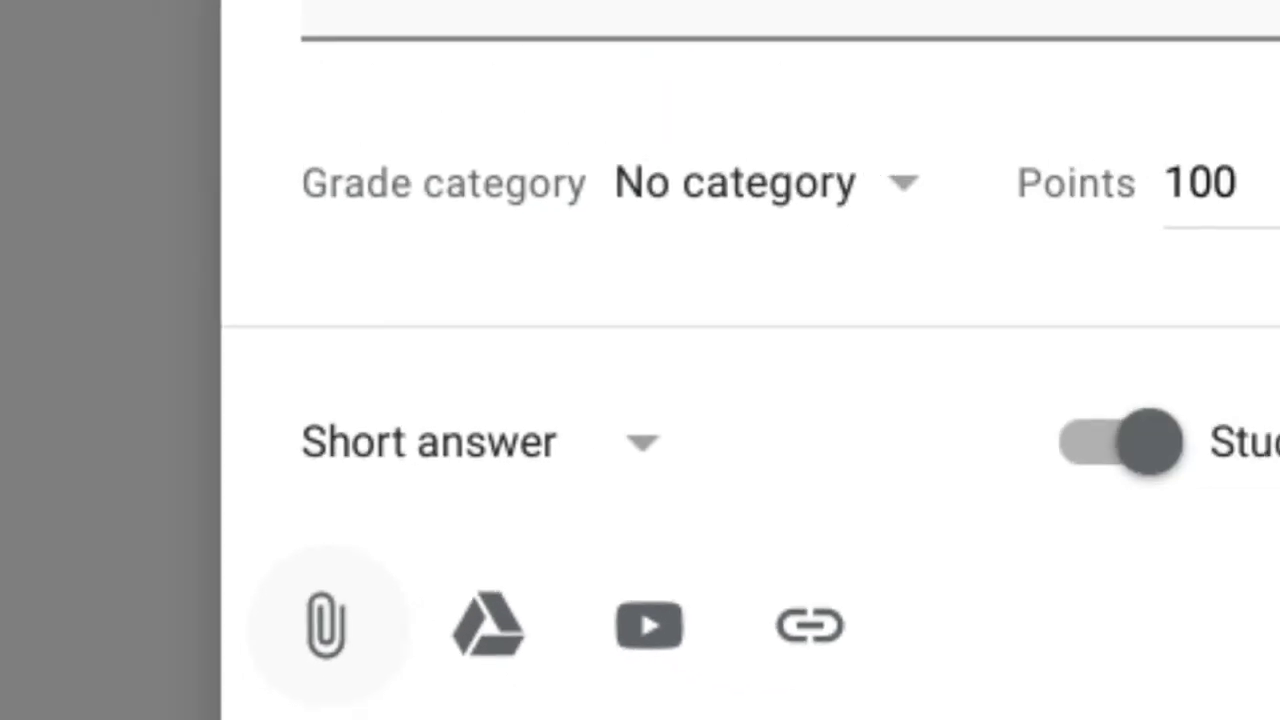
Make the question multiple choice with the answer options "Great!", "Okay" and "Not great".
click(598, 445)
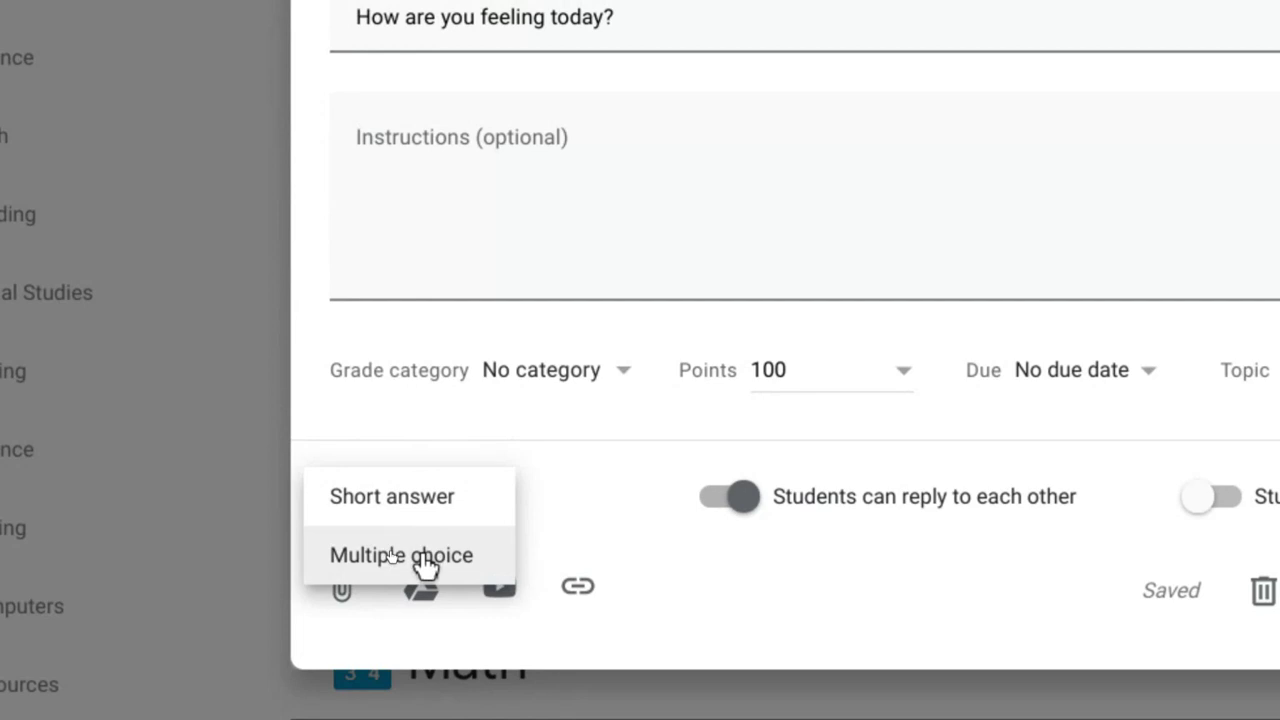
click(423, 561)
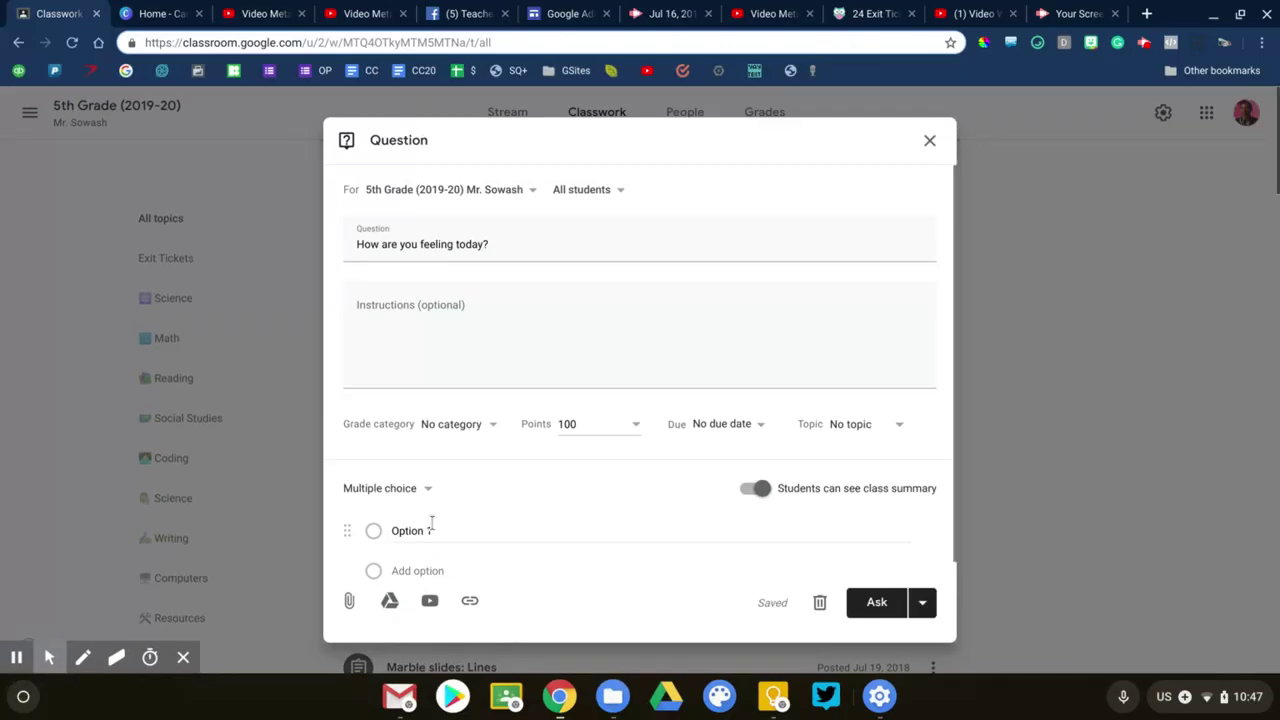
click(431, 530)
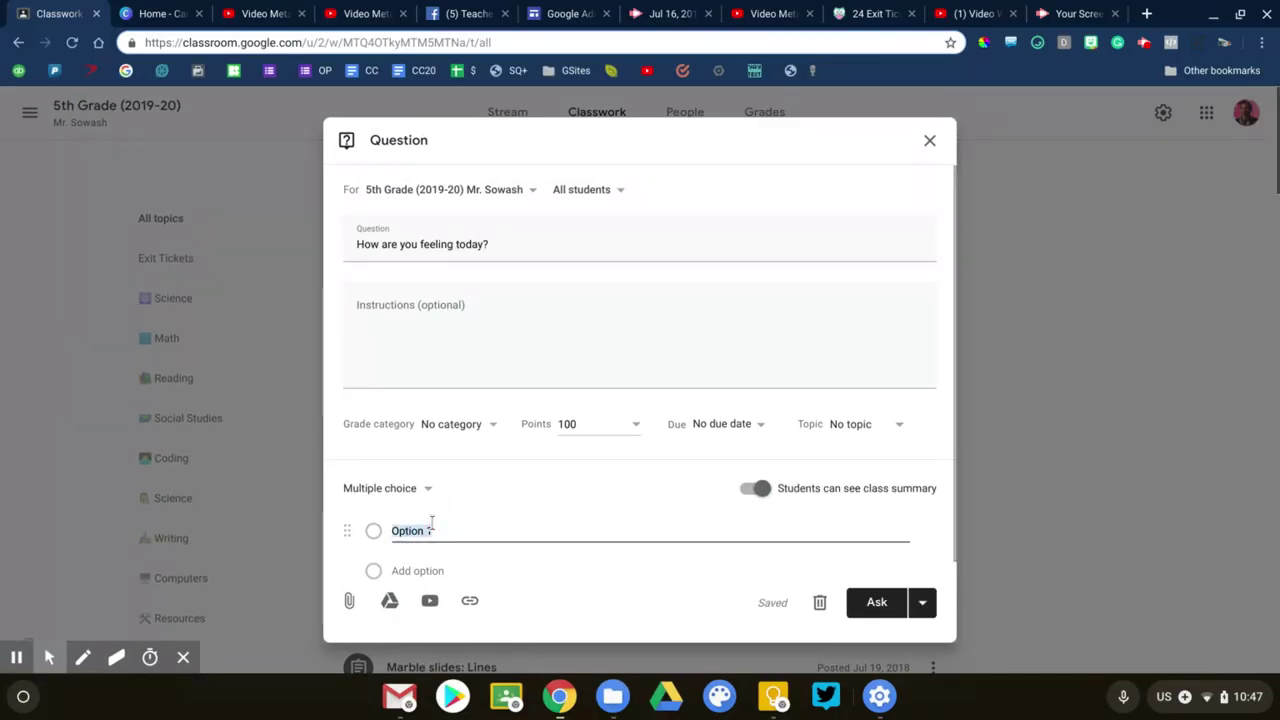
text(Great!)
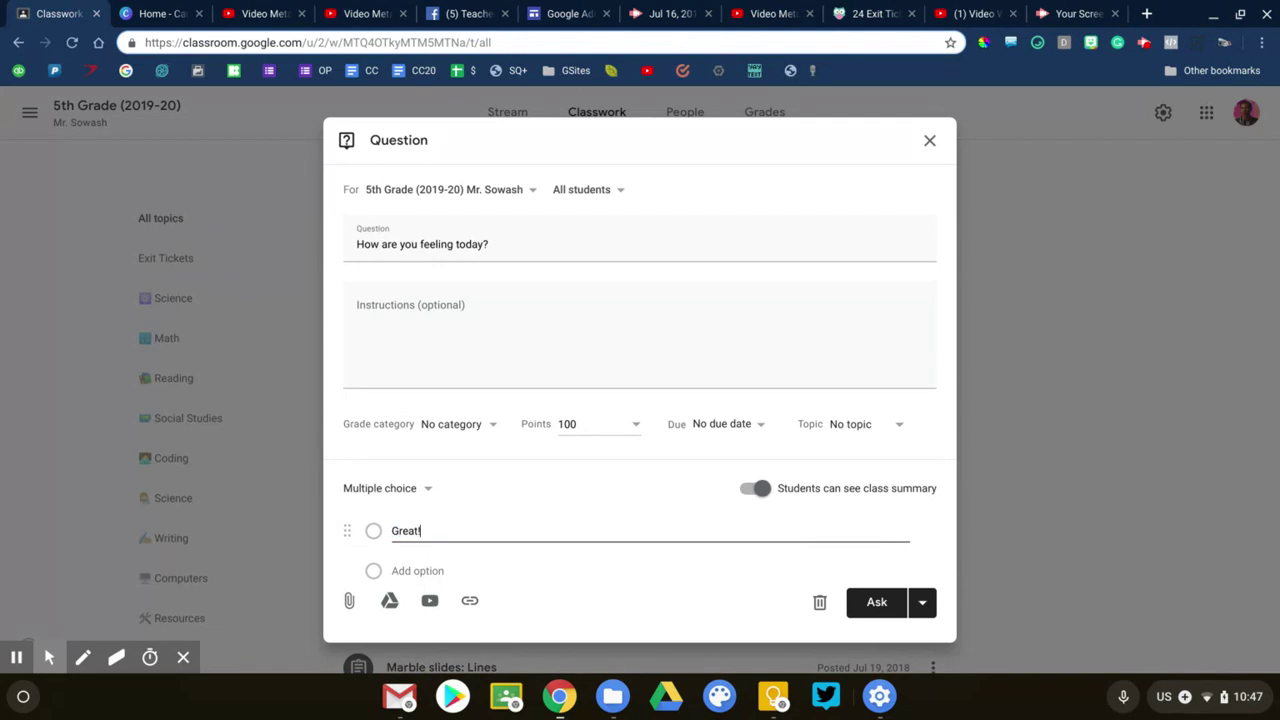
key(Return)
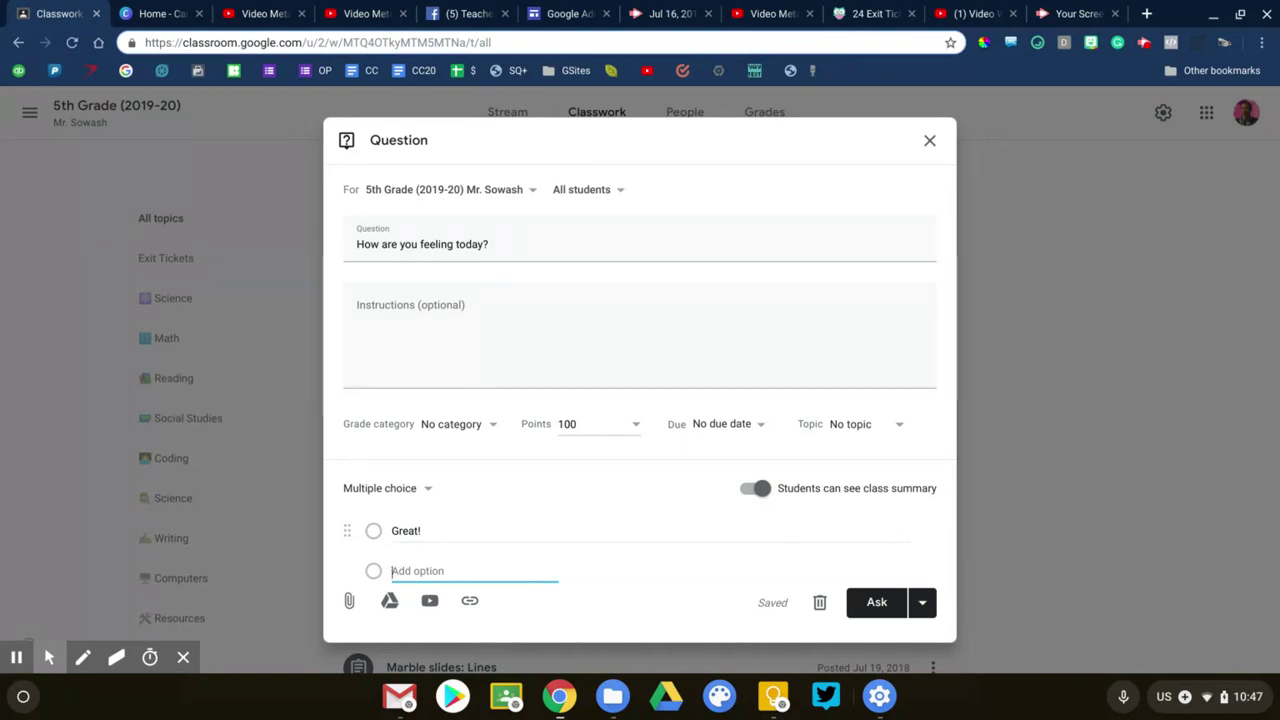
text(Okay)
key(Return)
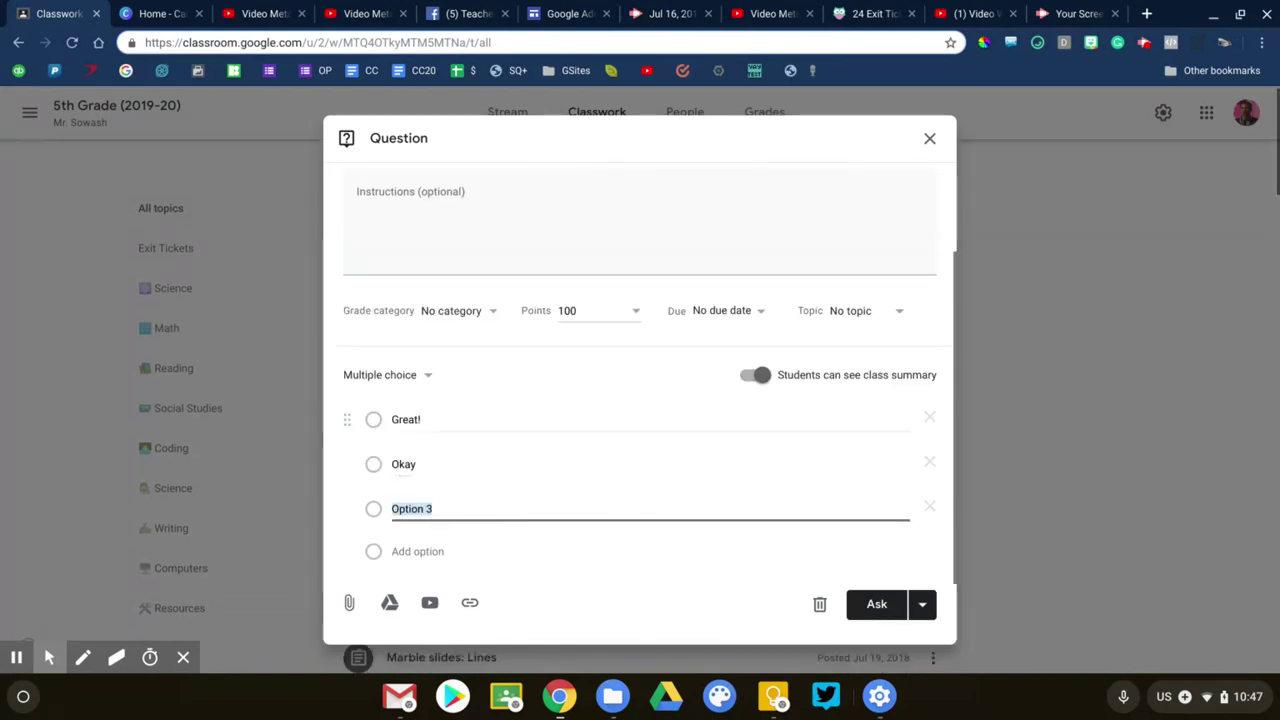
text(Not gre)
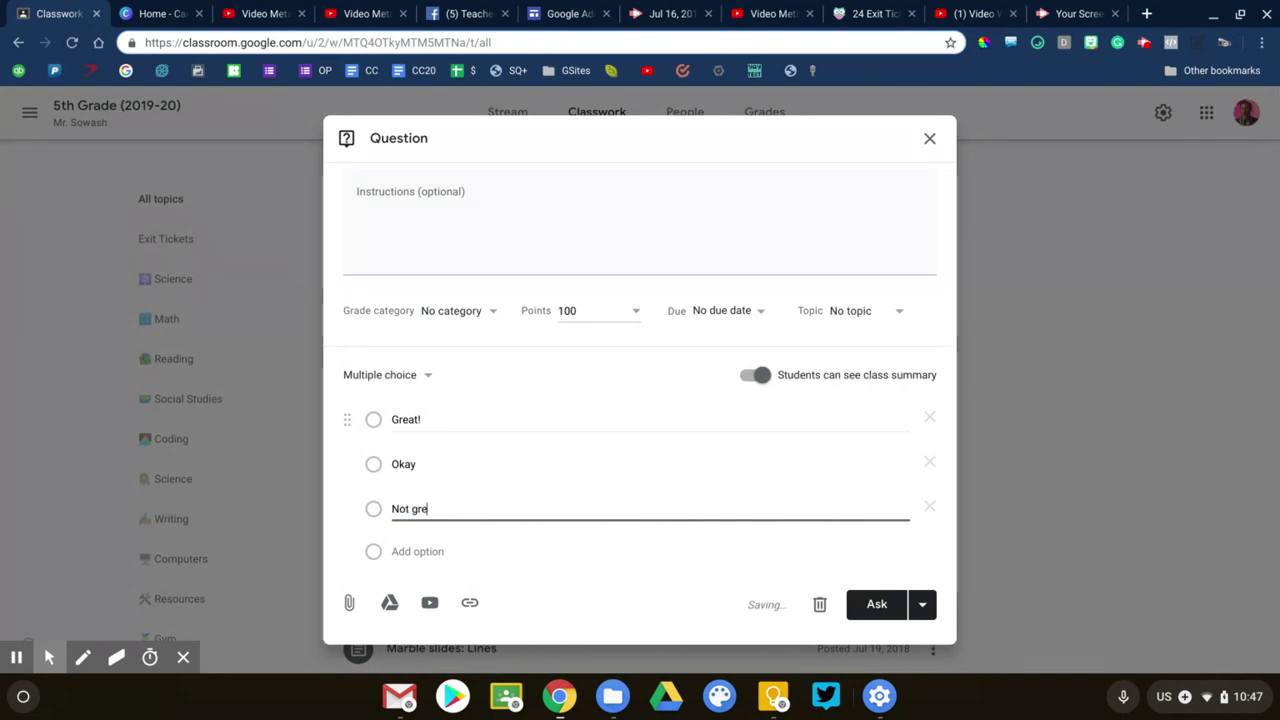
text(at)
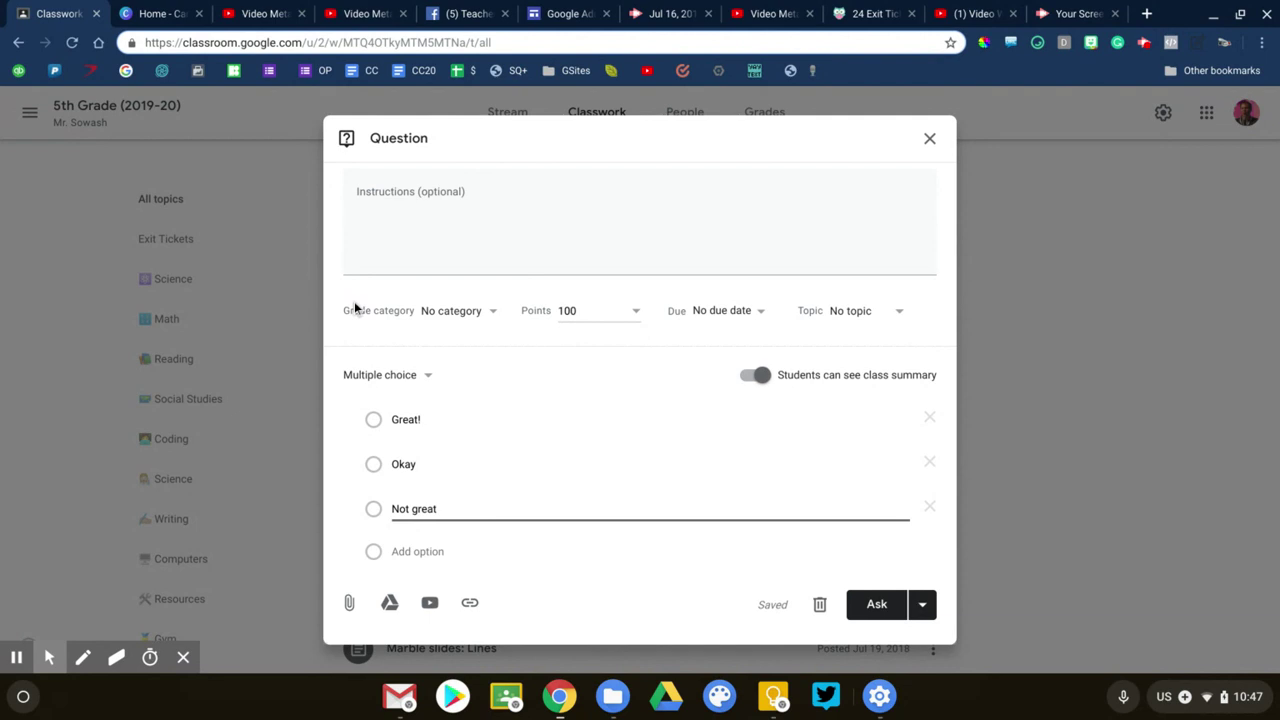
Outline the grade category, points, due date and topic settings with the green pen and wipe the outline.
key(alt+p)
mouse_move(310, 277)
mouse_down()
mouse_move(528, 262)
mouse_move(937, 305)
mouse_move(480, 345)
mouse_move(333, 267)
mouse_up()
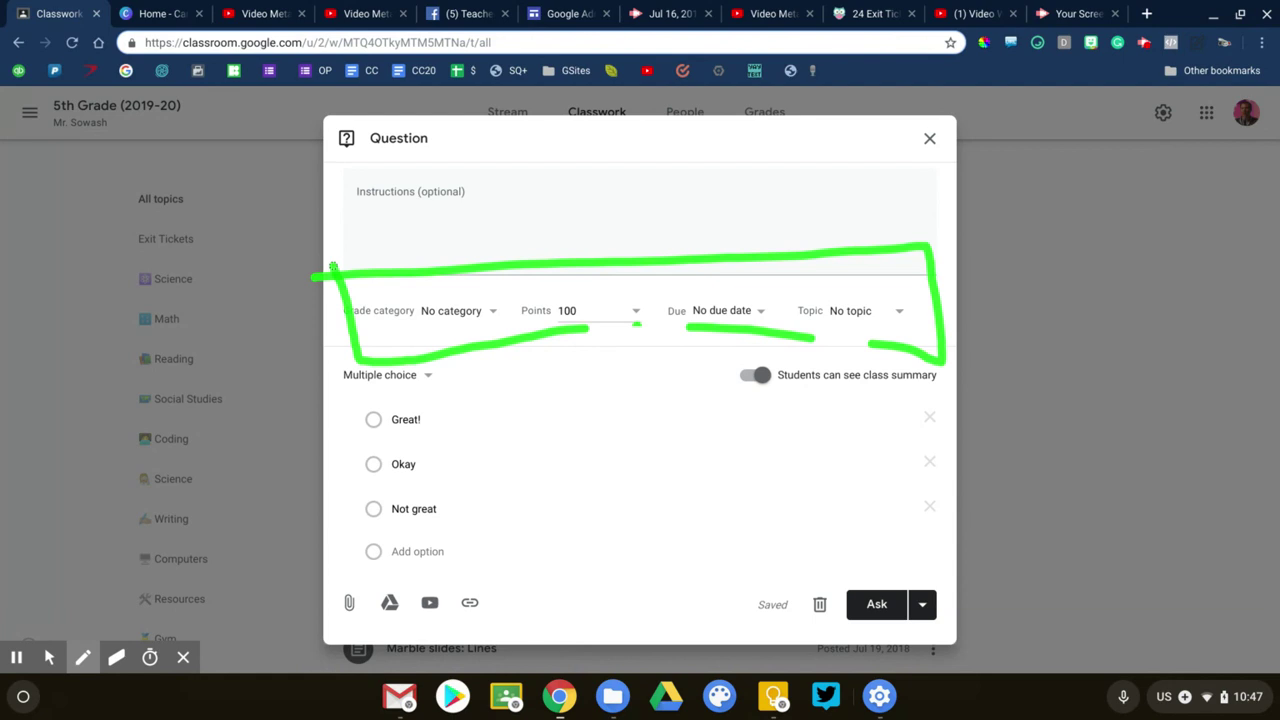
key(alt+m)
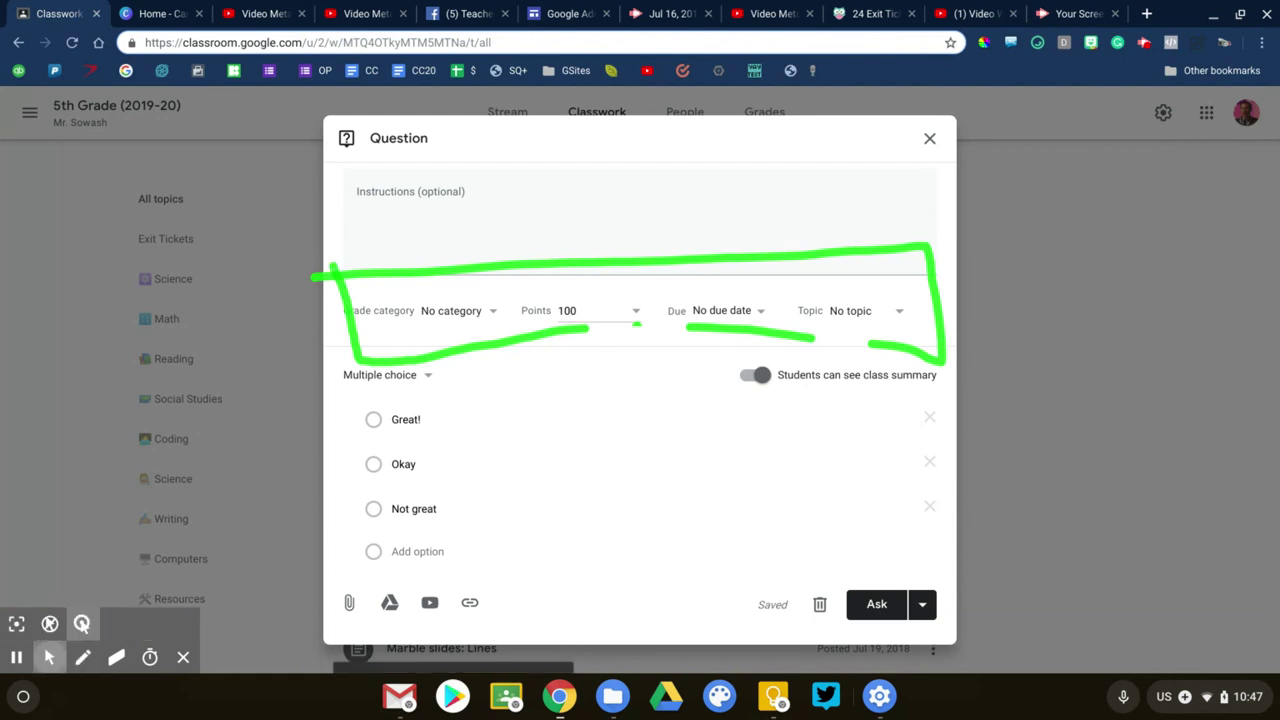
key(alt+p)
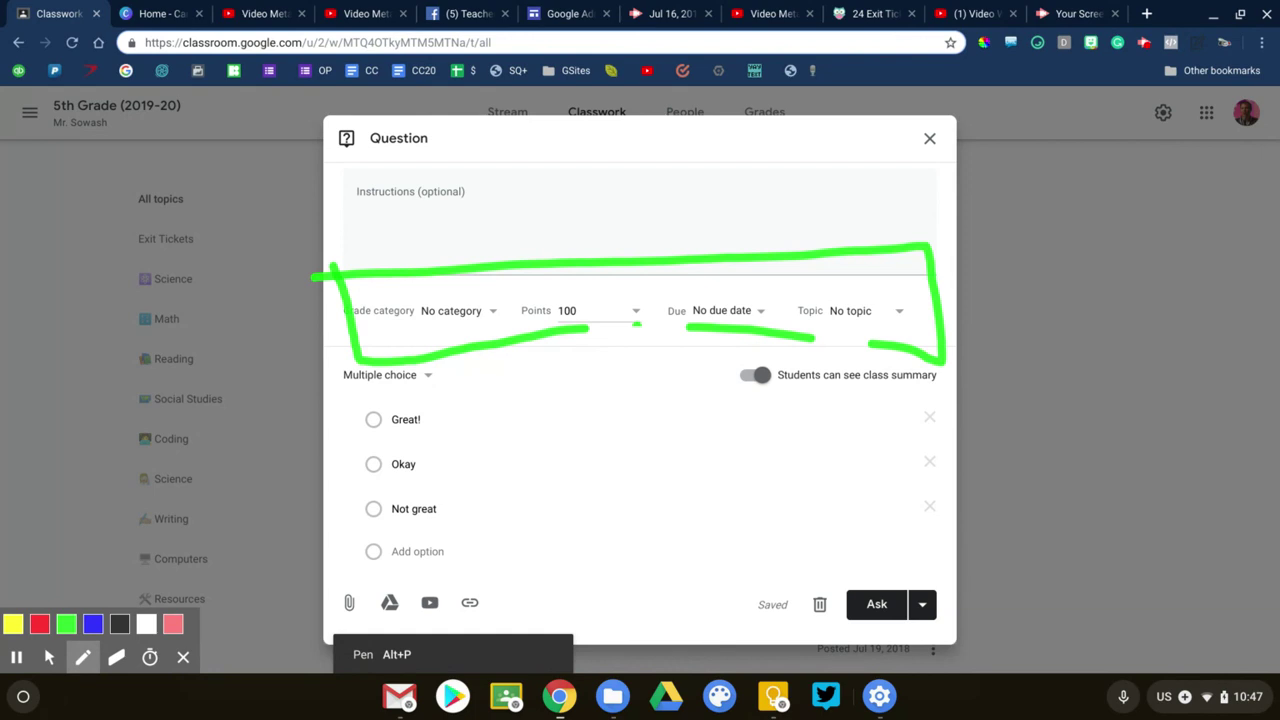
key(alt+e)
key(alt+z)
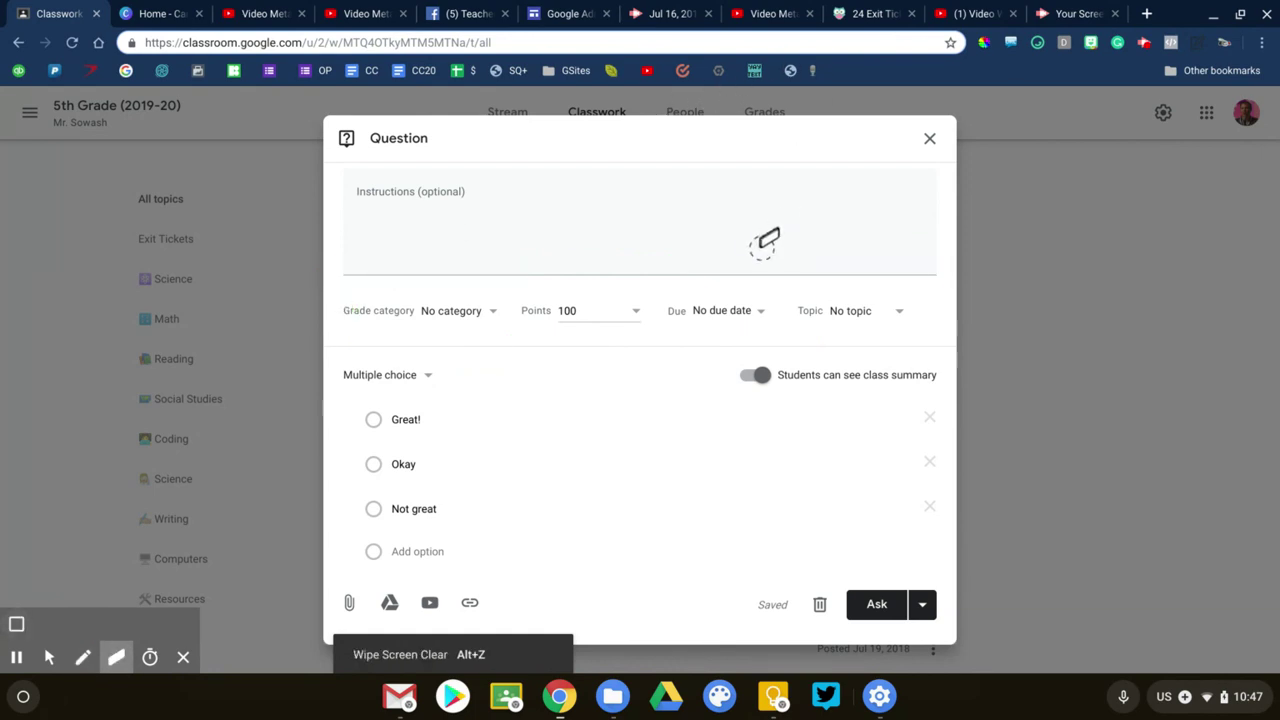
key(alt+m)
Set the question's due date to Jul 17, 2019 at 10:10 PM.
click(737, 312)
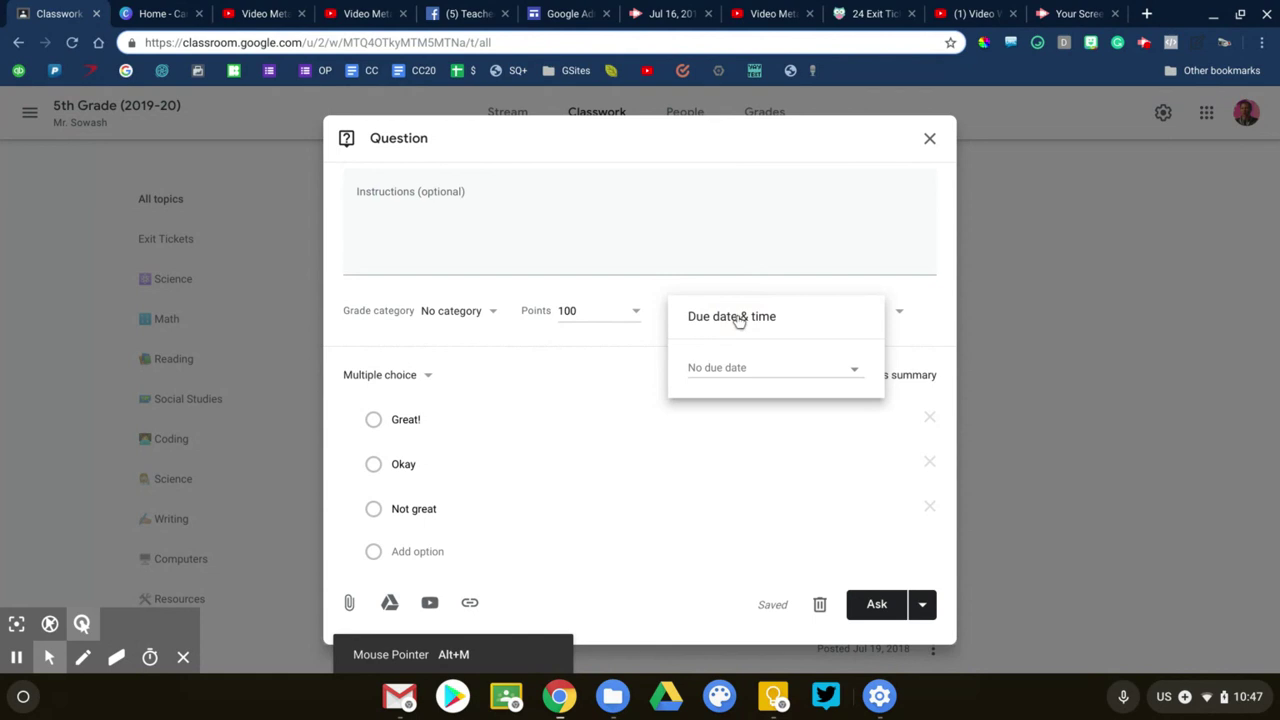
click(720, 371)
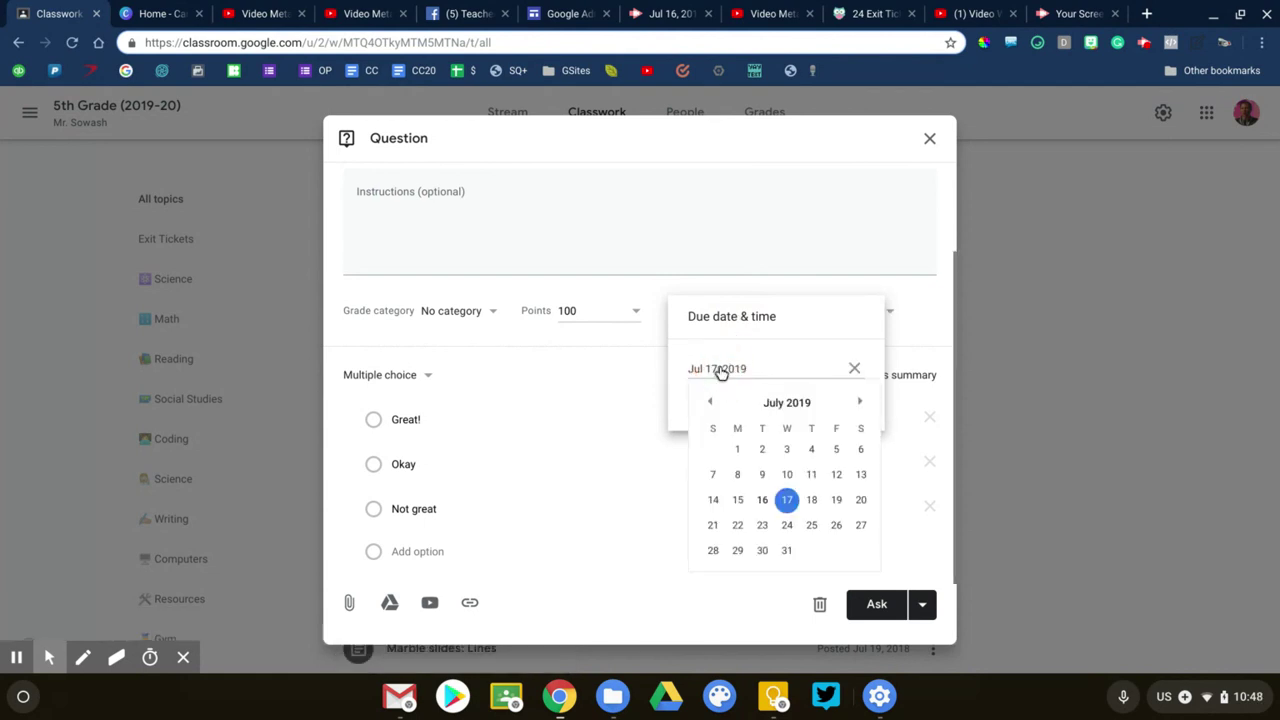
click(786, 500)
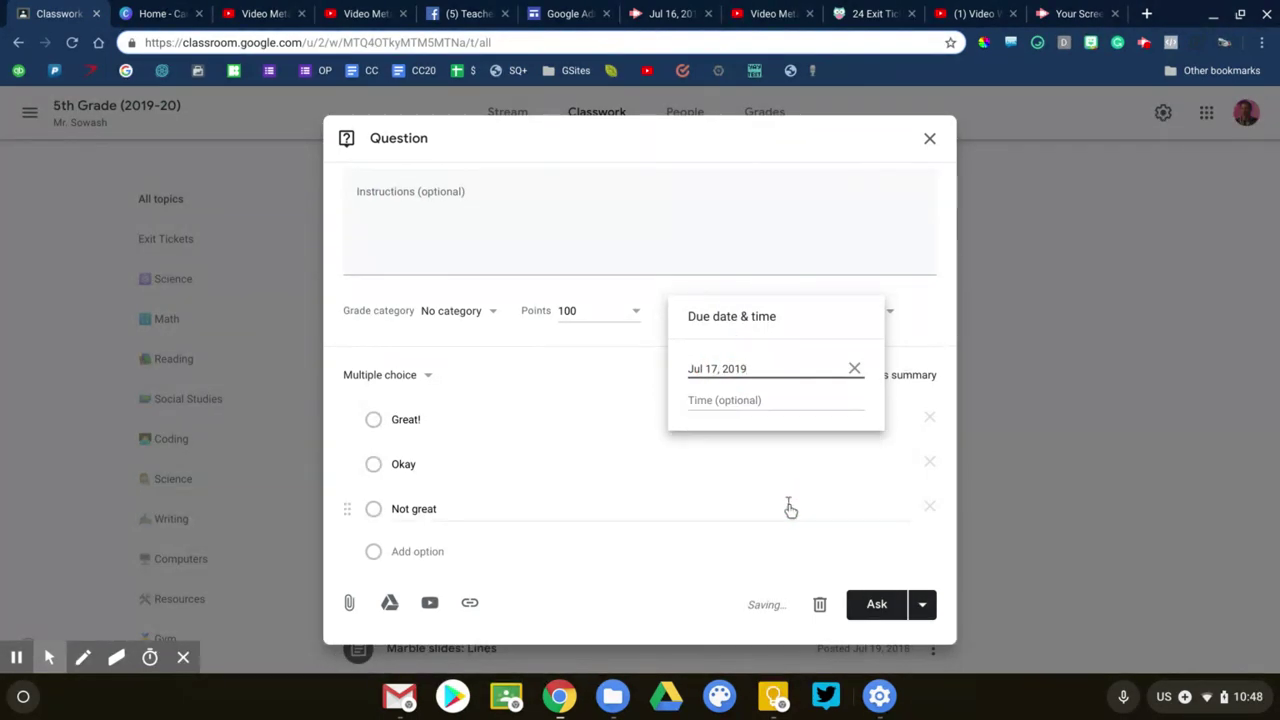
click(714, 404)
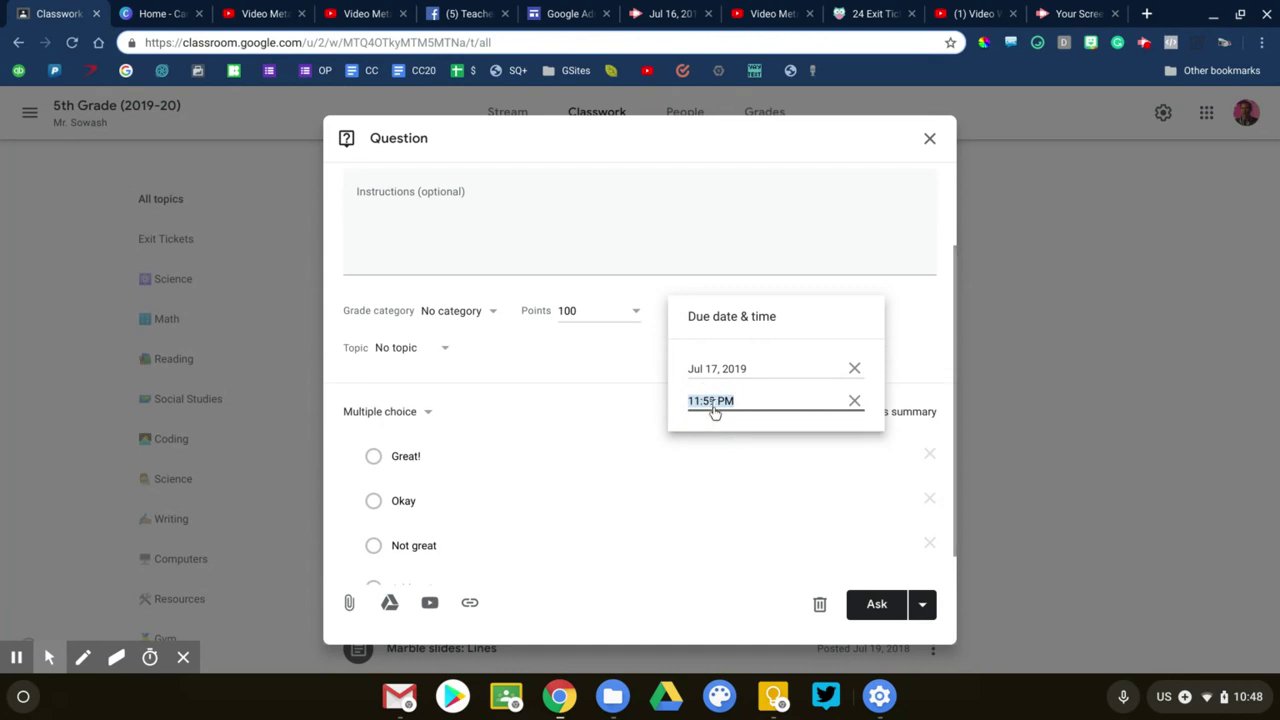
text(10:10)
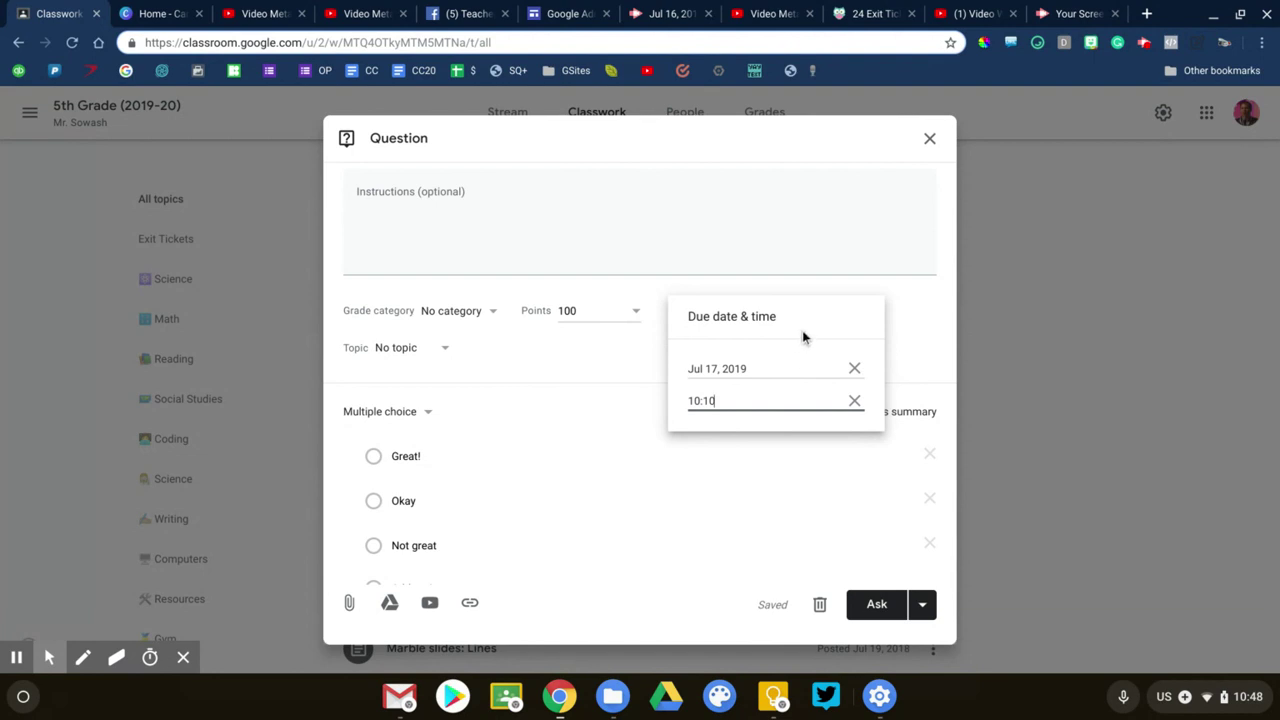
click(802, 332)
click(609, 352)
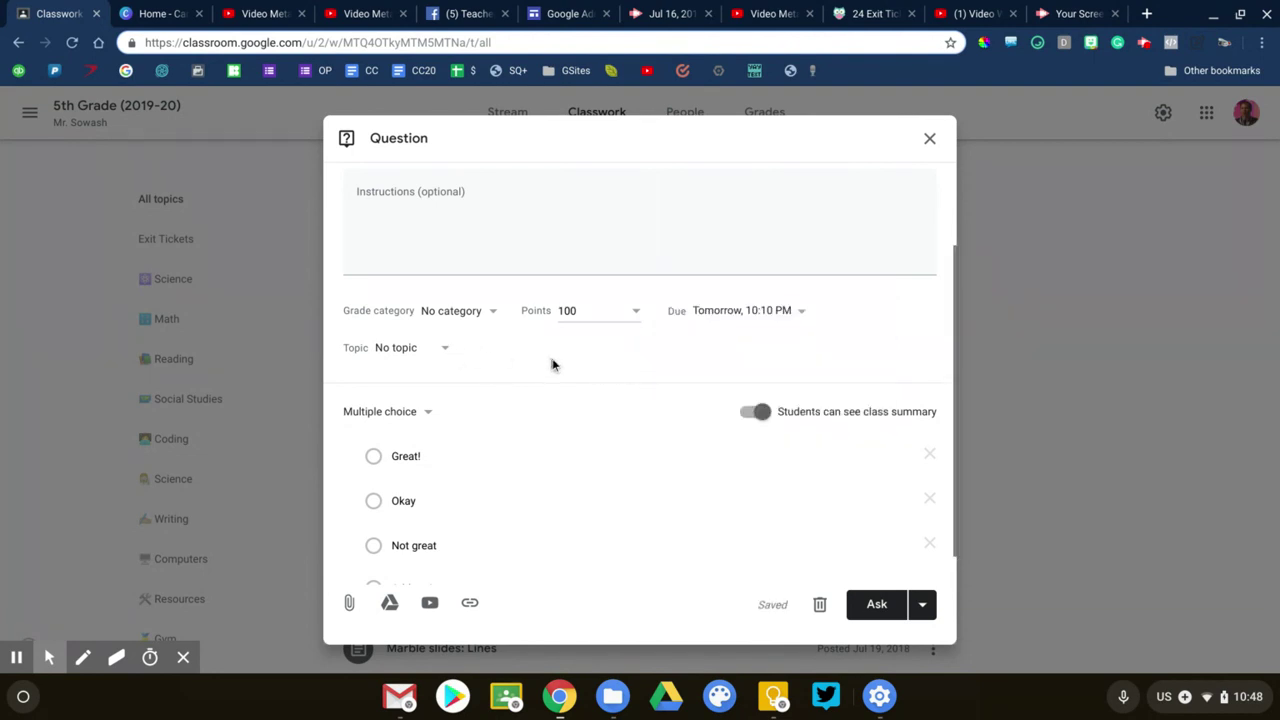
Turn off the option that lets students see the class summary.
scroll(551, 364, down, 1)
scroll(551, 364, down, 1)
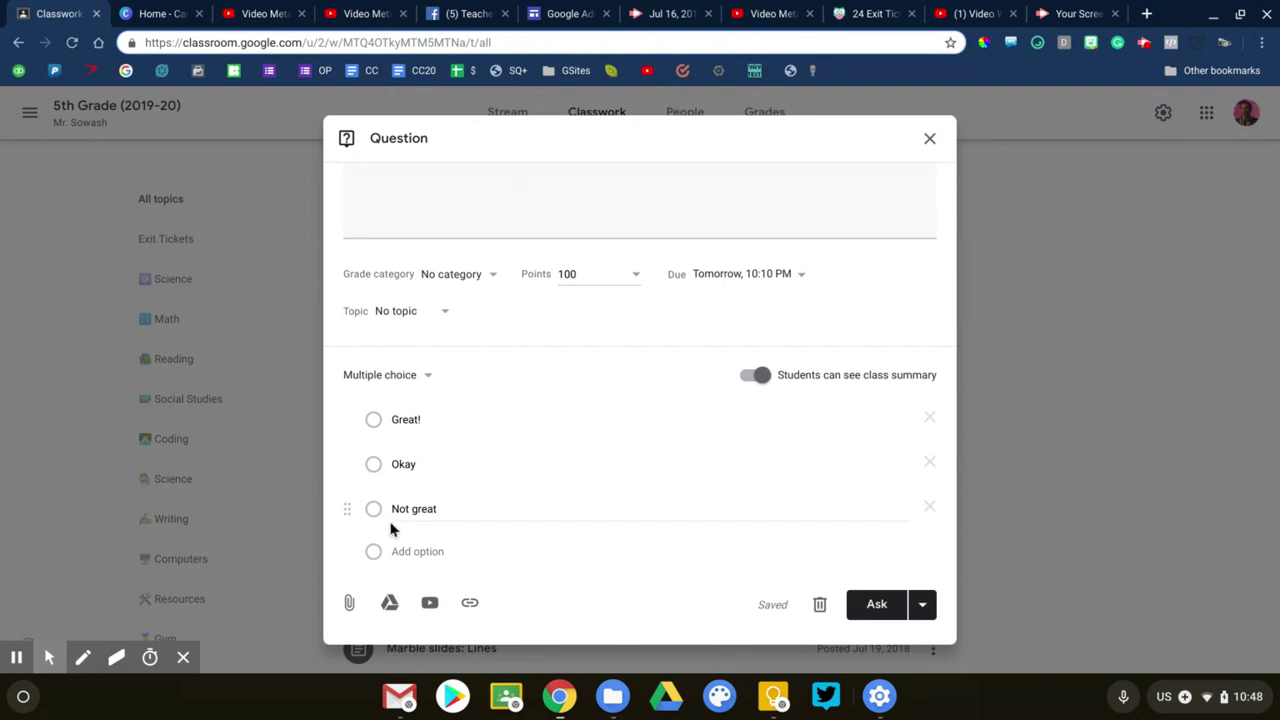
click(750, 380)
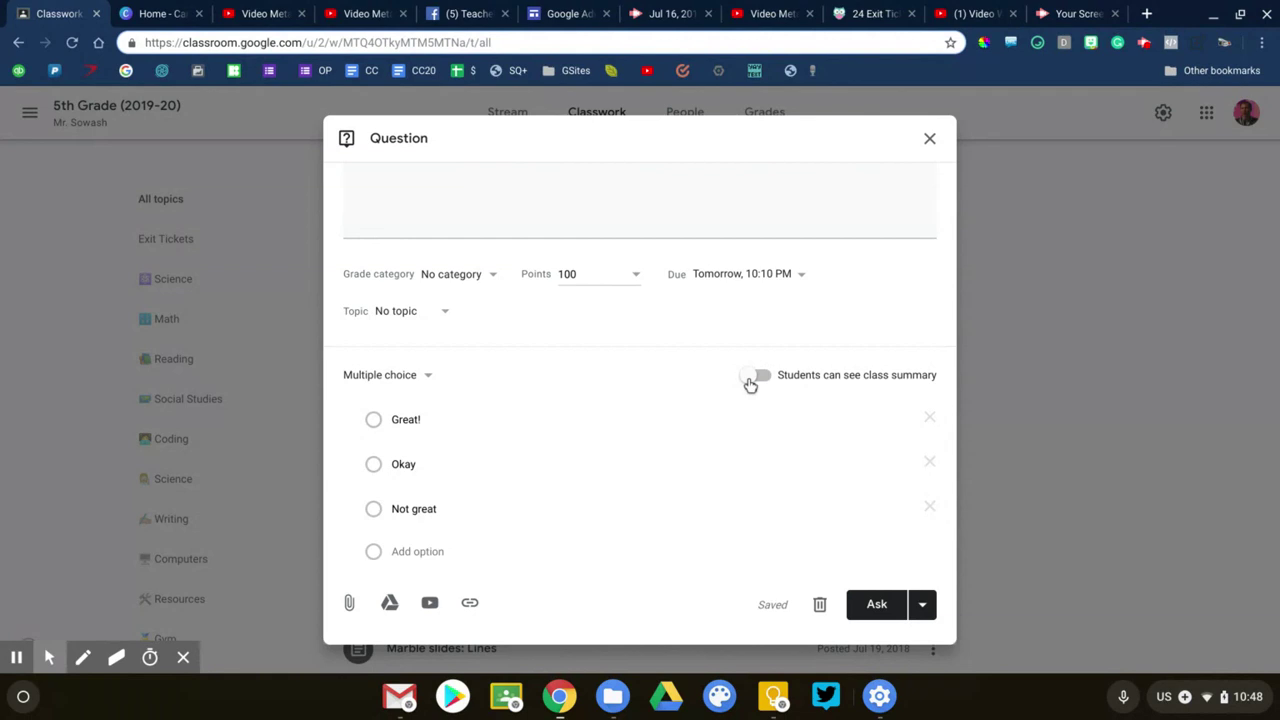
Add the instruction "Your response will not be shared with the rest of the class." to the question.
scroll(750, 385, up, 3)
click(443, 341)
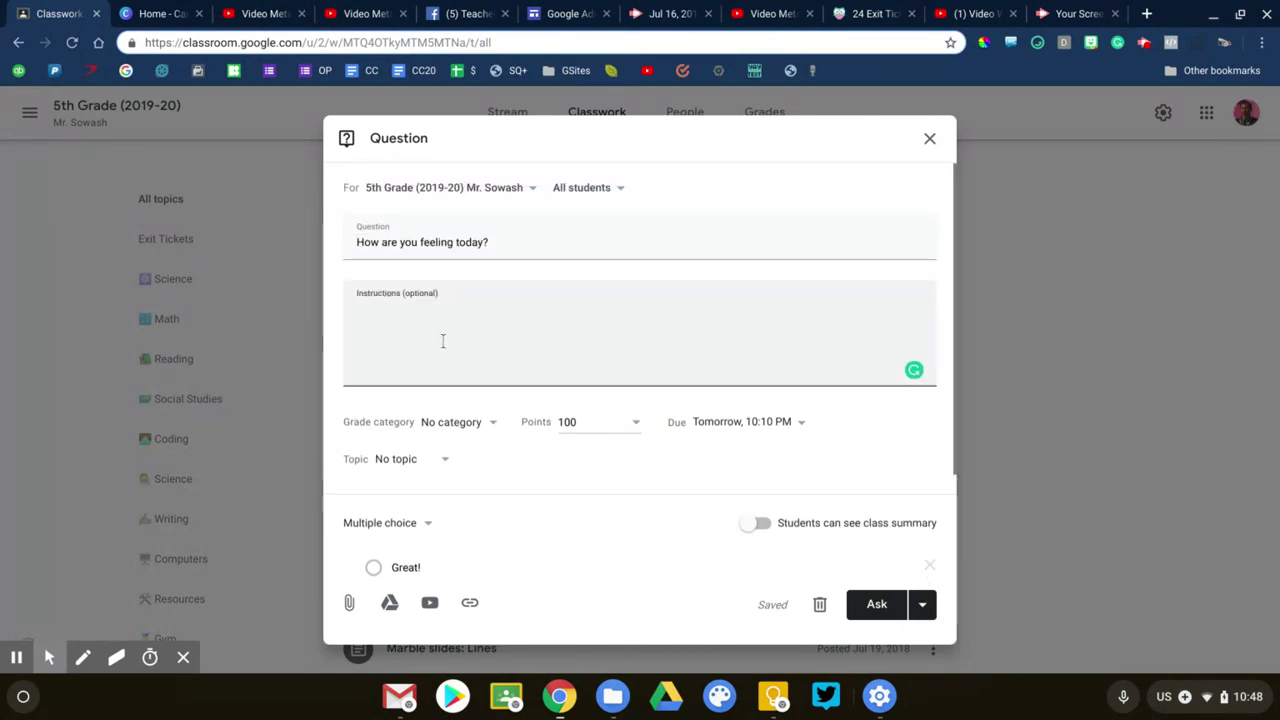
text(Your r)
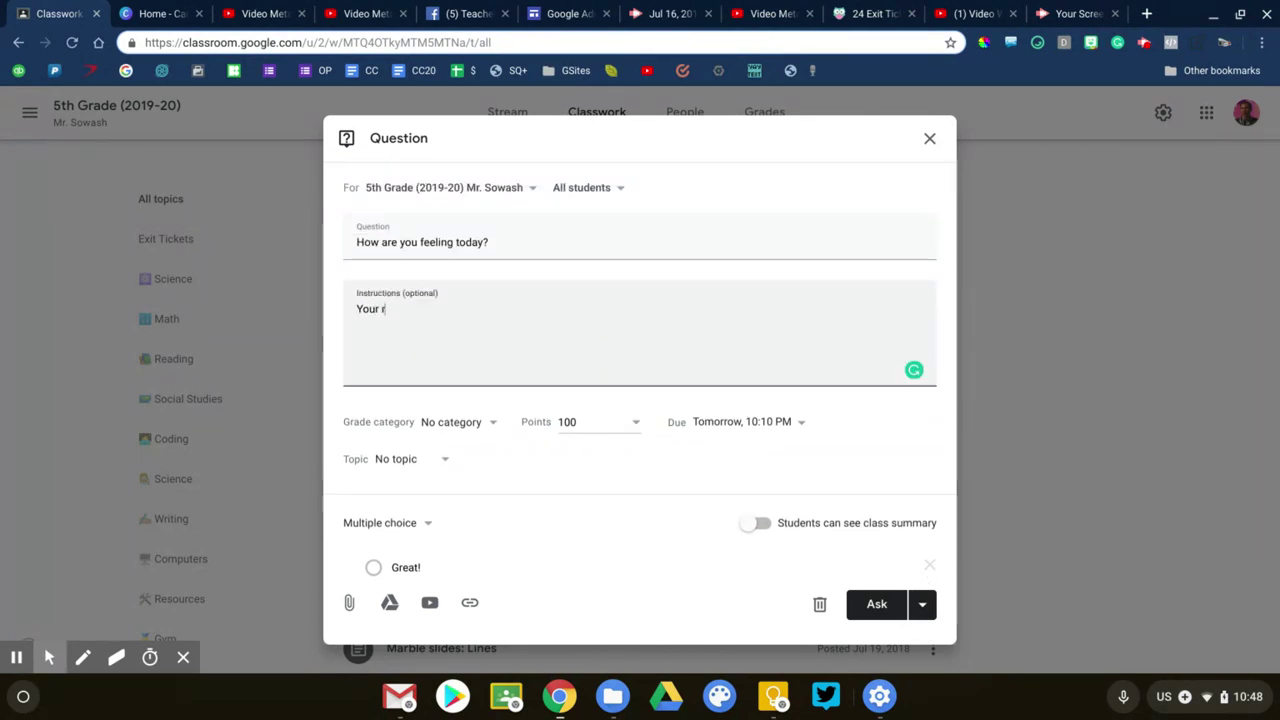
text(esponse will not b)
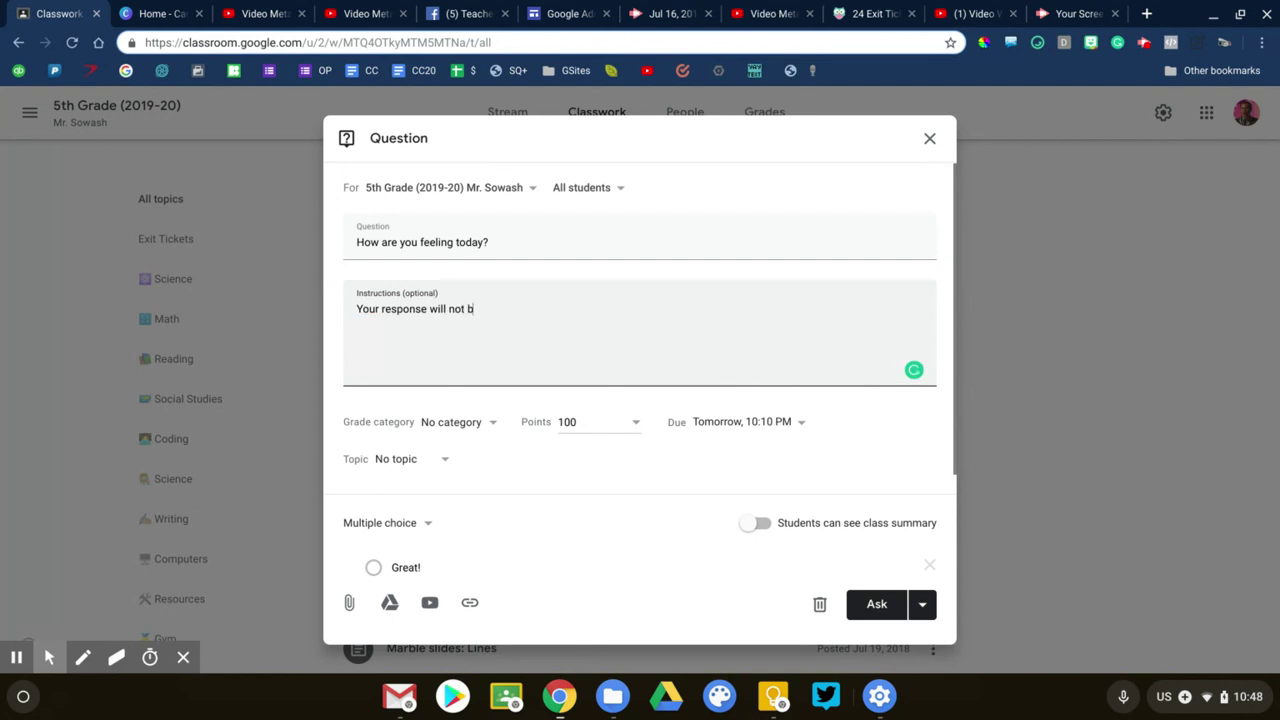
text(e shared with the rest )
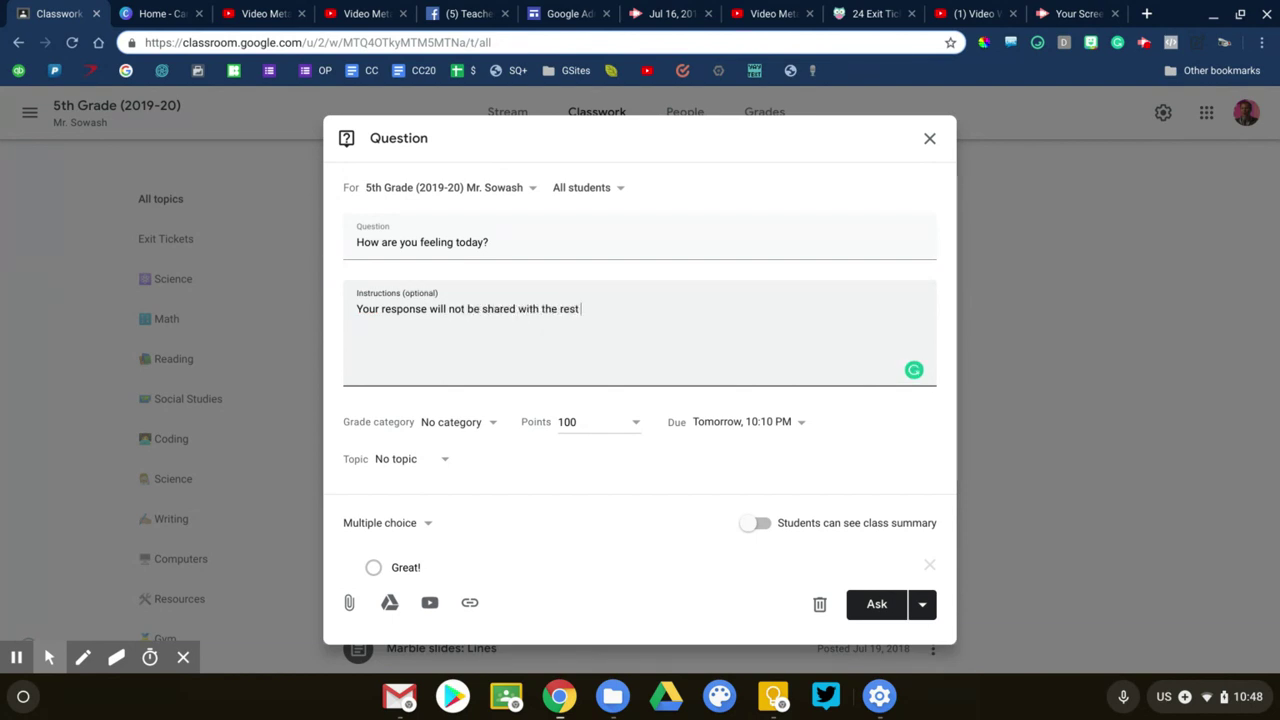
text(of the class.)
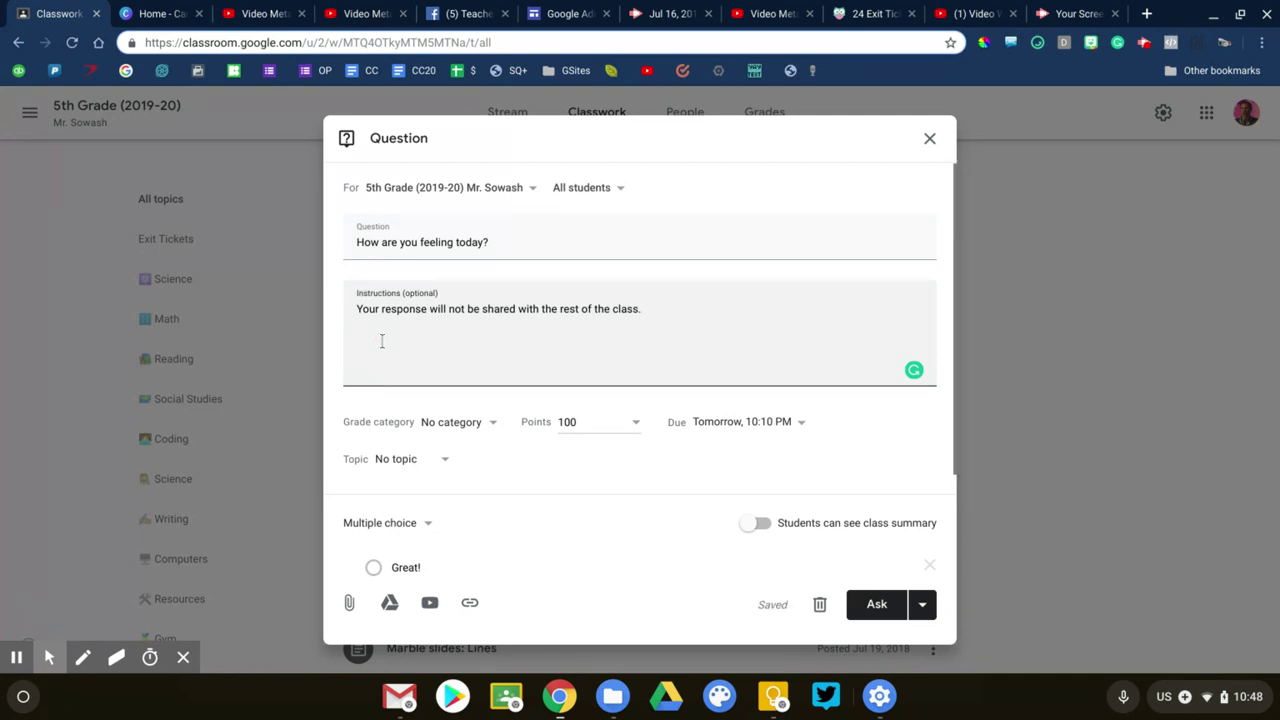
Outline the question's attachment options with the green pen, wipe the outline and return to the mouse pointer.
scroll(381, 341, down, 2)
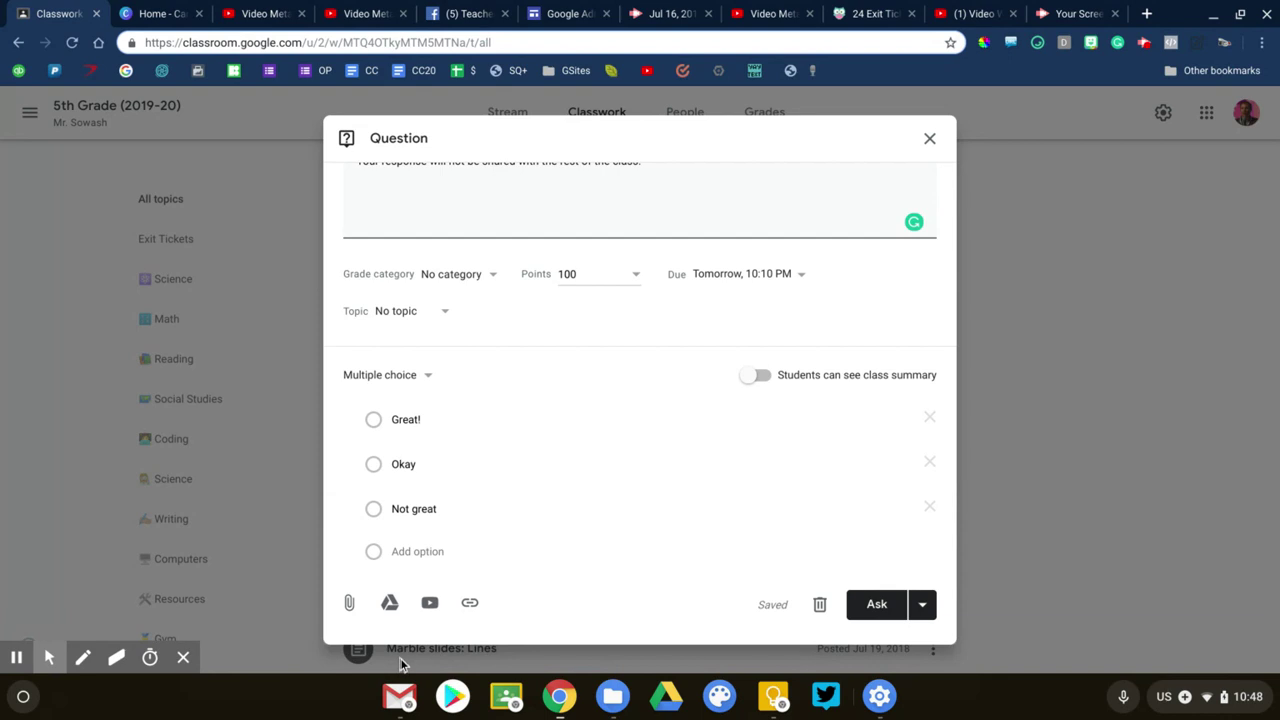
key(alt+e)
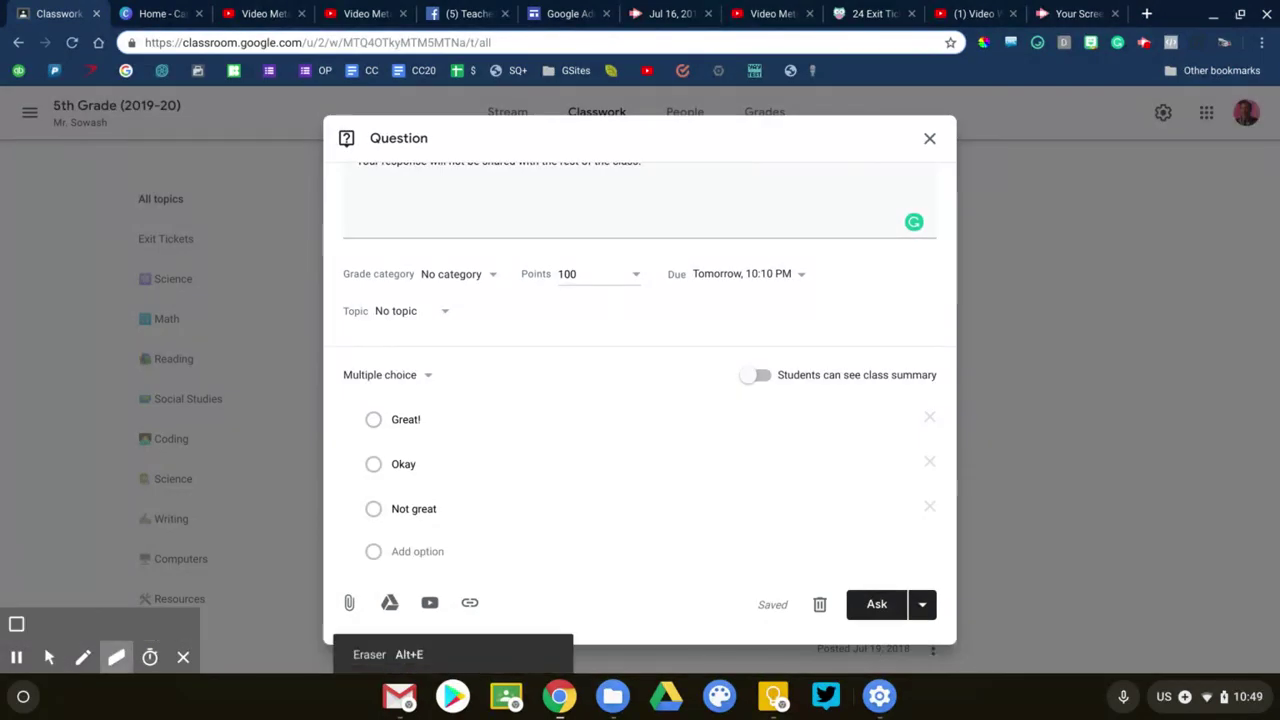
key(alt+p)
mouse_move(310, 574)
mouse_down()
mouse_move(521, 622)
mouse_move(279, 626)
mouse_move(298, 578)
mouse_up()
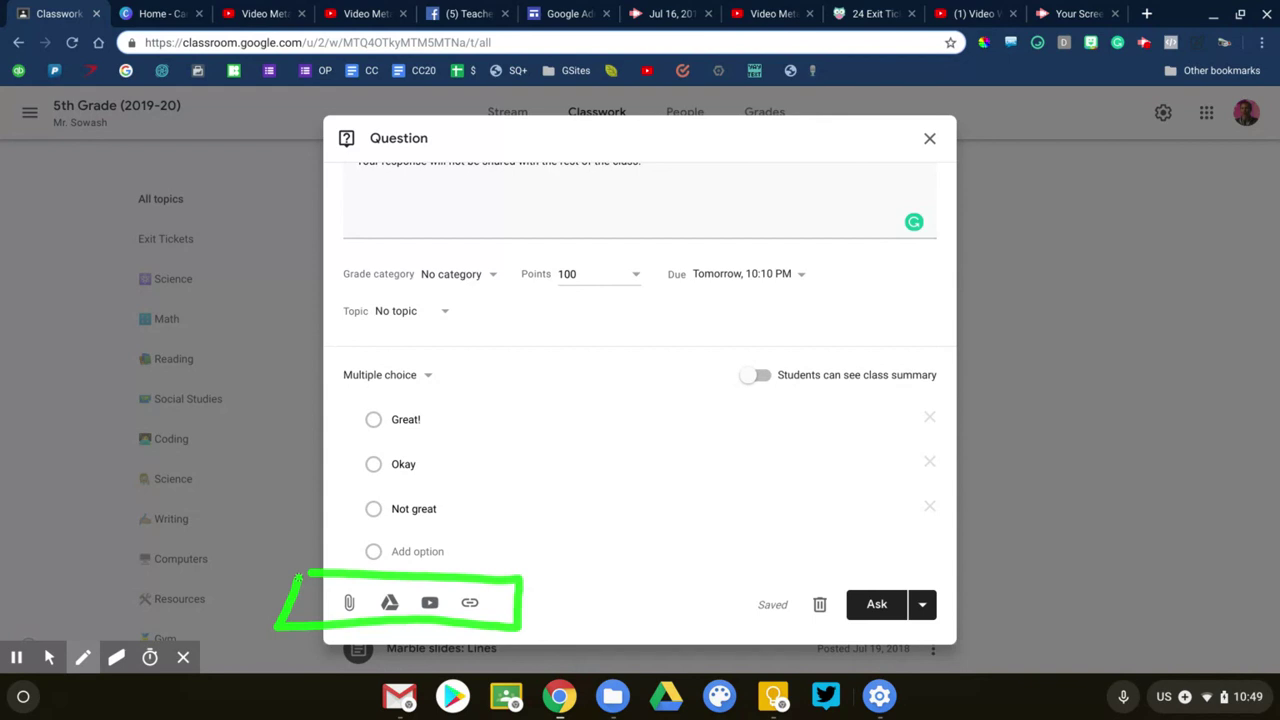
click(116, 657)
click(16, 624)
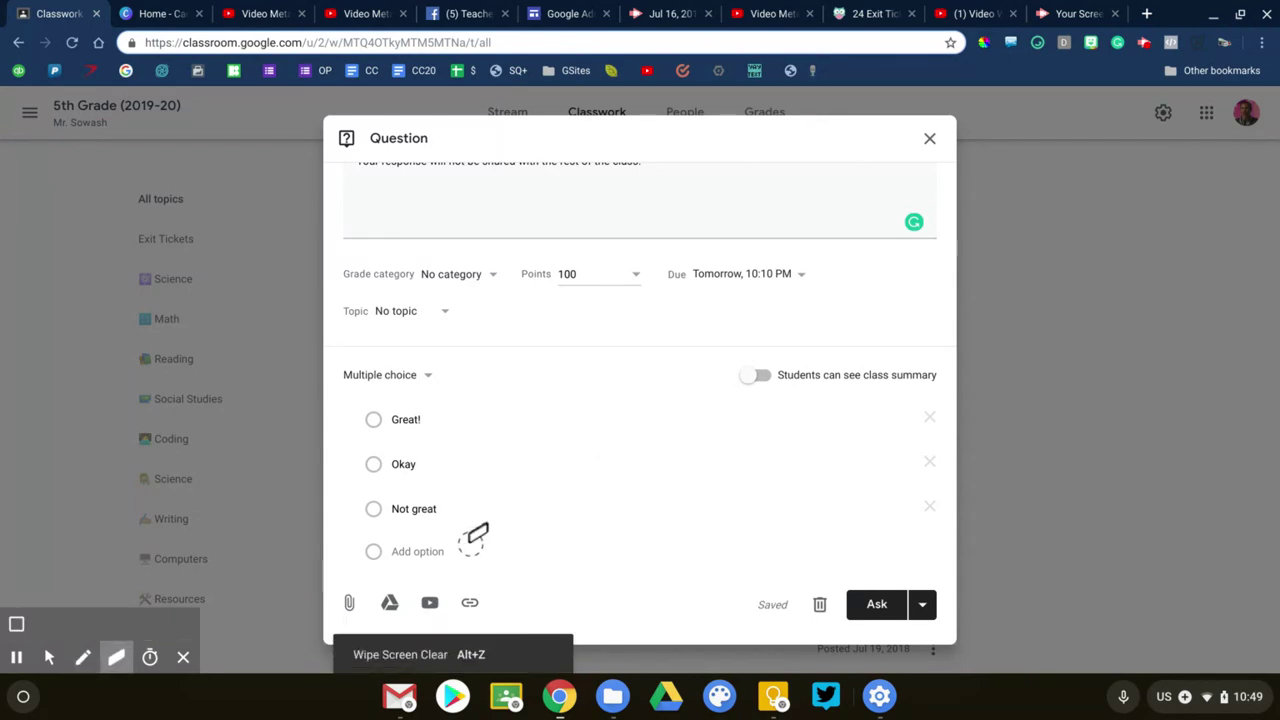
key(alt+m)
Post the check-in question to the class and expand it in the classwork list.
click(884, 600)
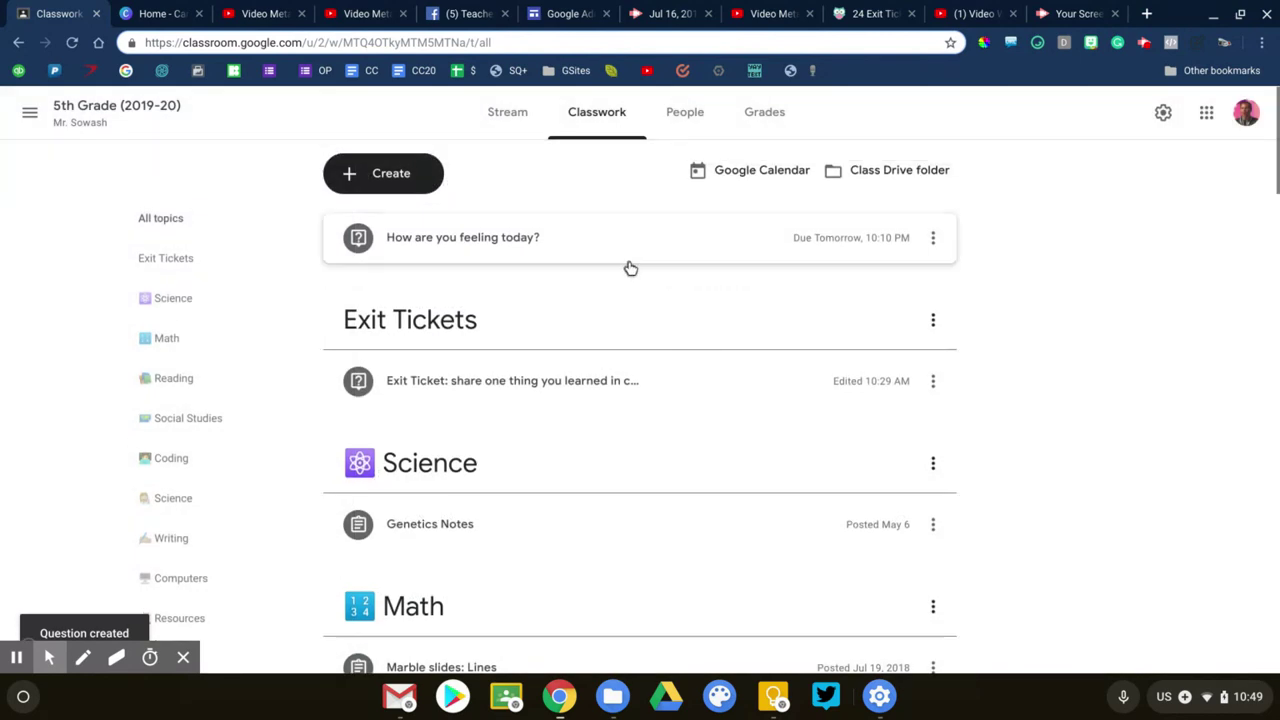
click(625, 250)
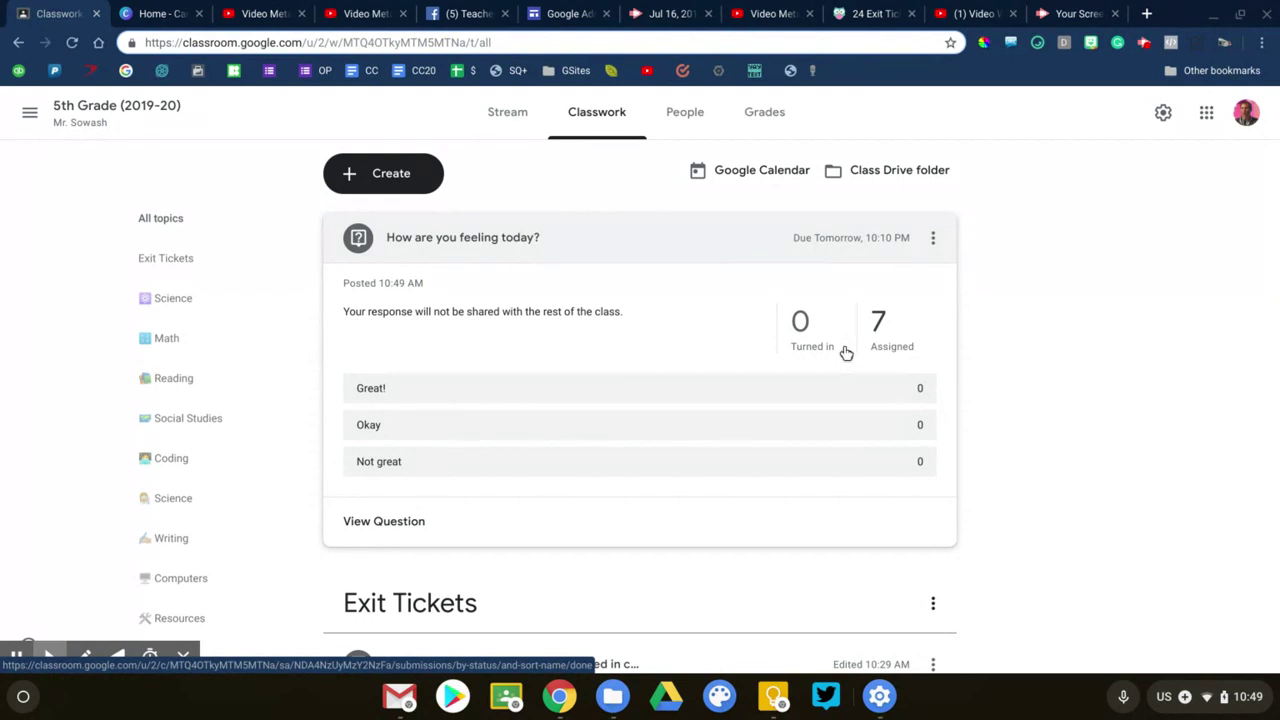
Switch to the student's incognito window, answer "How are you feeling today?" with "Great!" and turn it in.
key(alt+Tab)
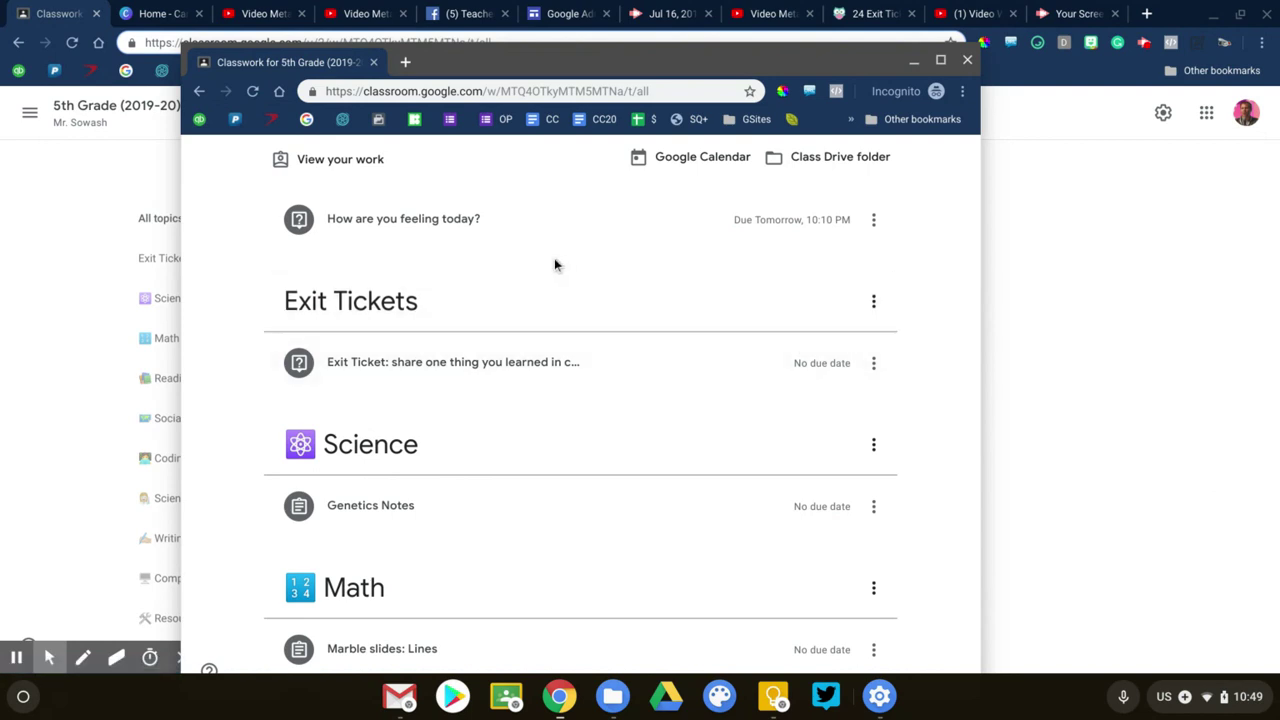
click(414, 232)
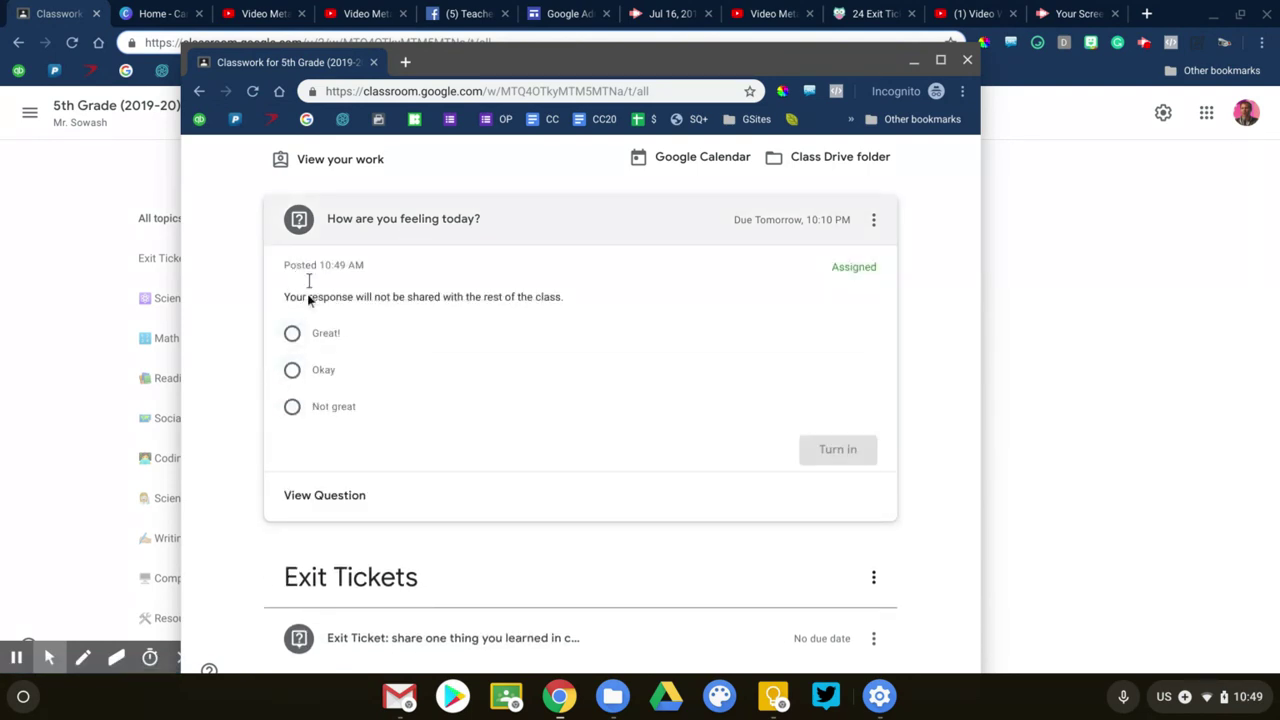
click(292, 333)
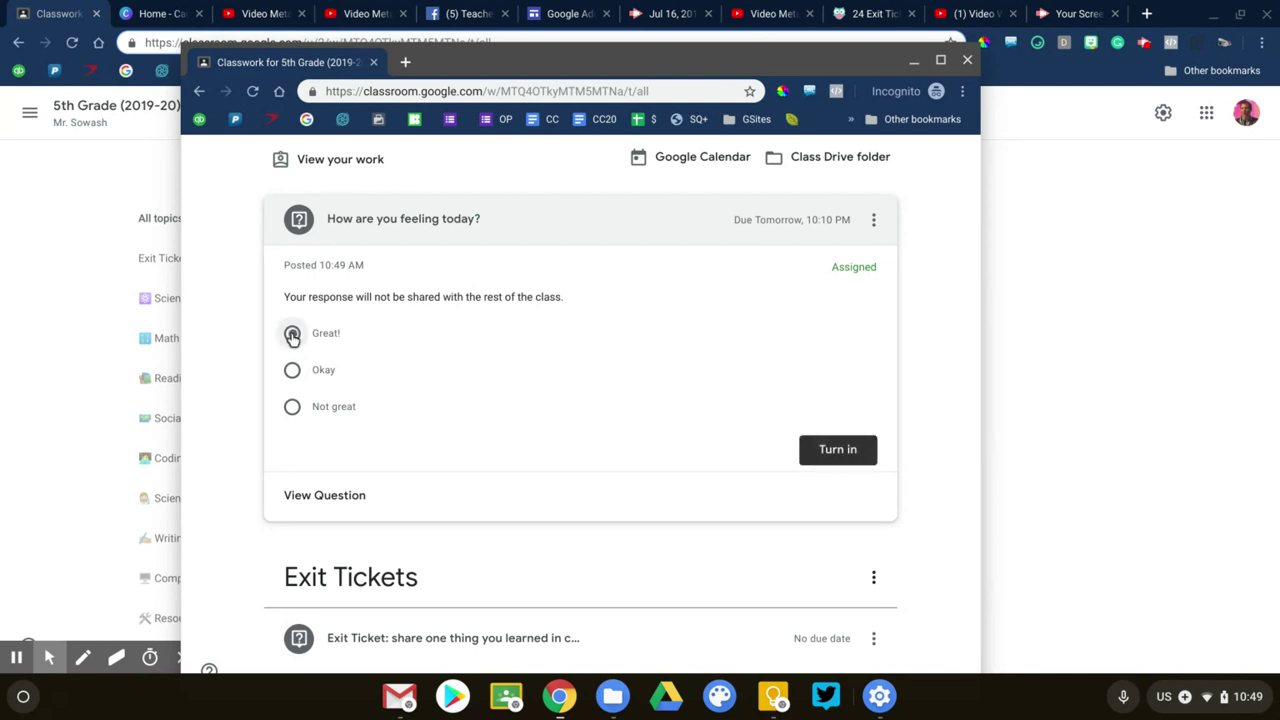
click(838, 450)
click(740, 458)
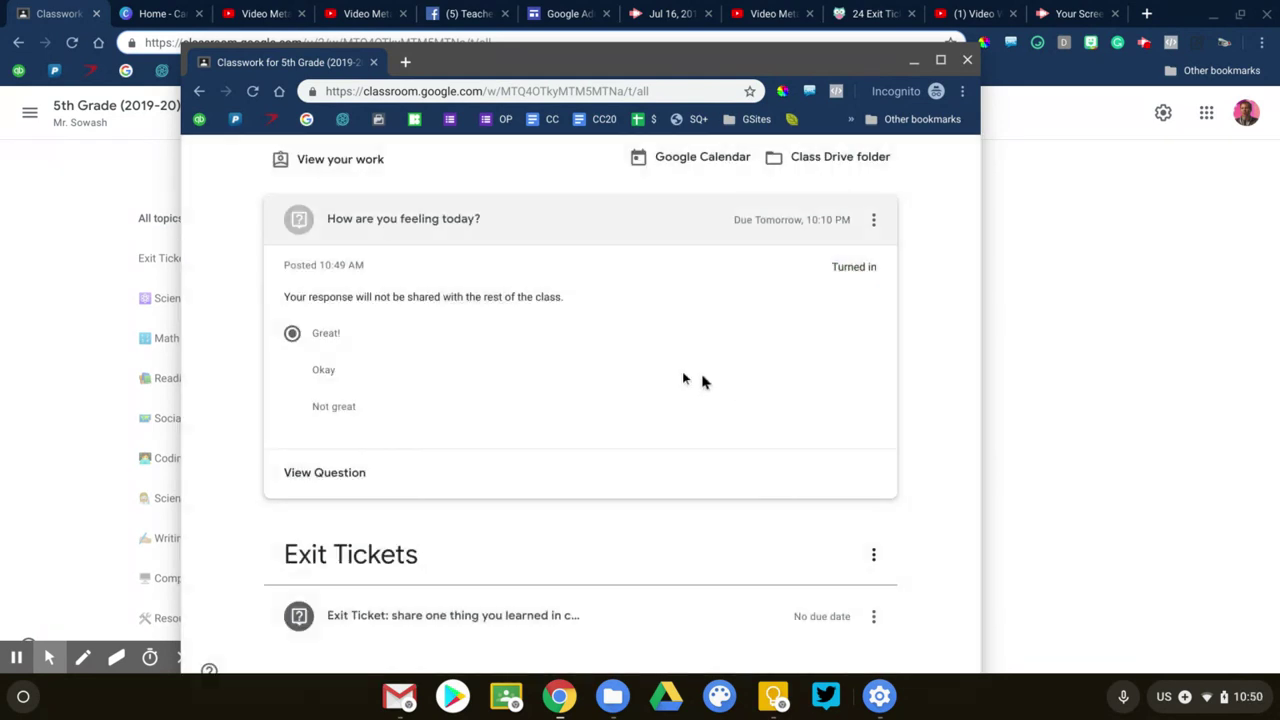
scroll(371, 360, down, 1)
scroll(371, 360, up, 2)
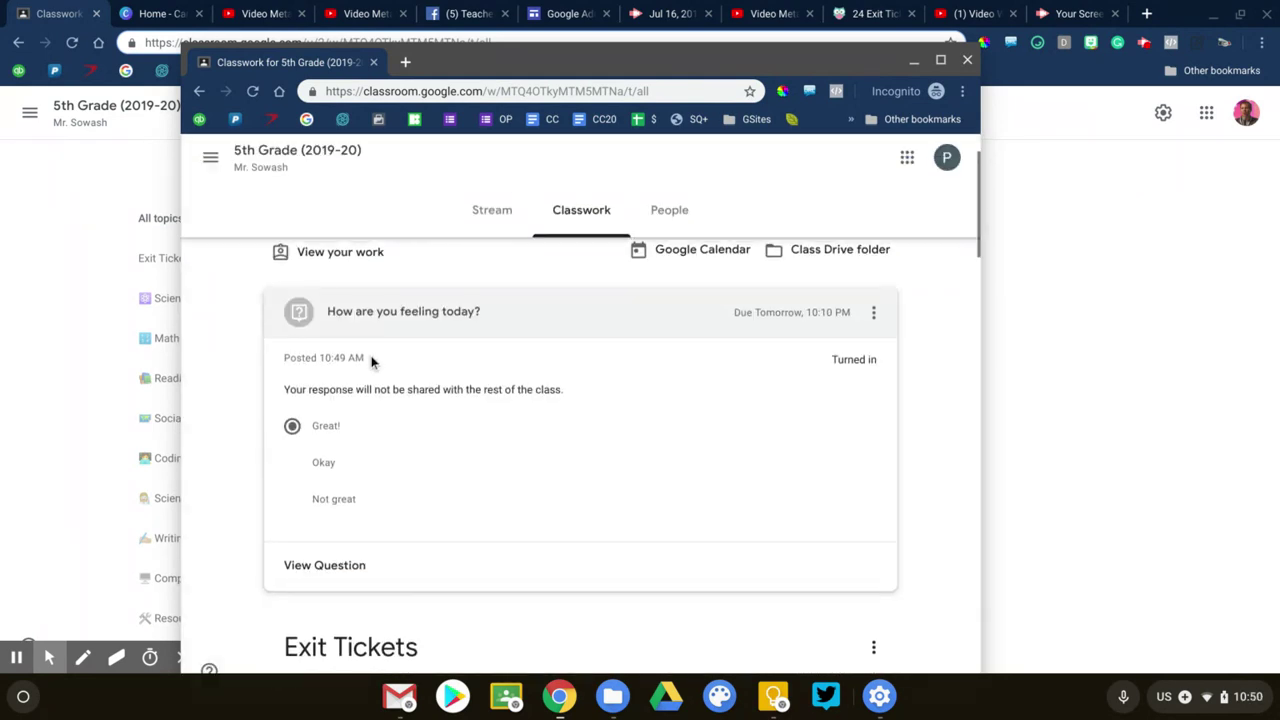
Return to the teacher's window and reload the classwork page.
click(1102, 371)
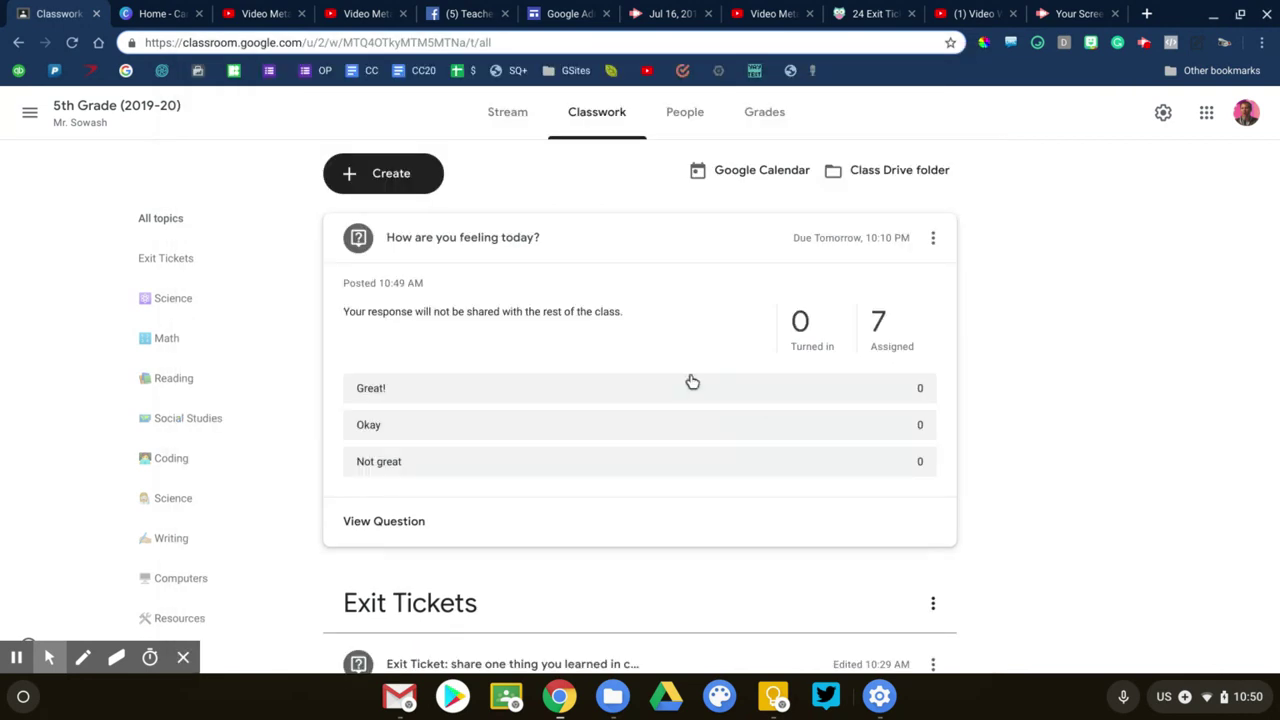
key(ctrl+r)
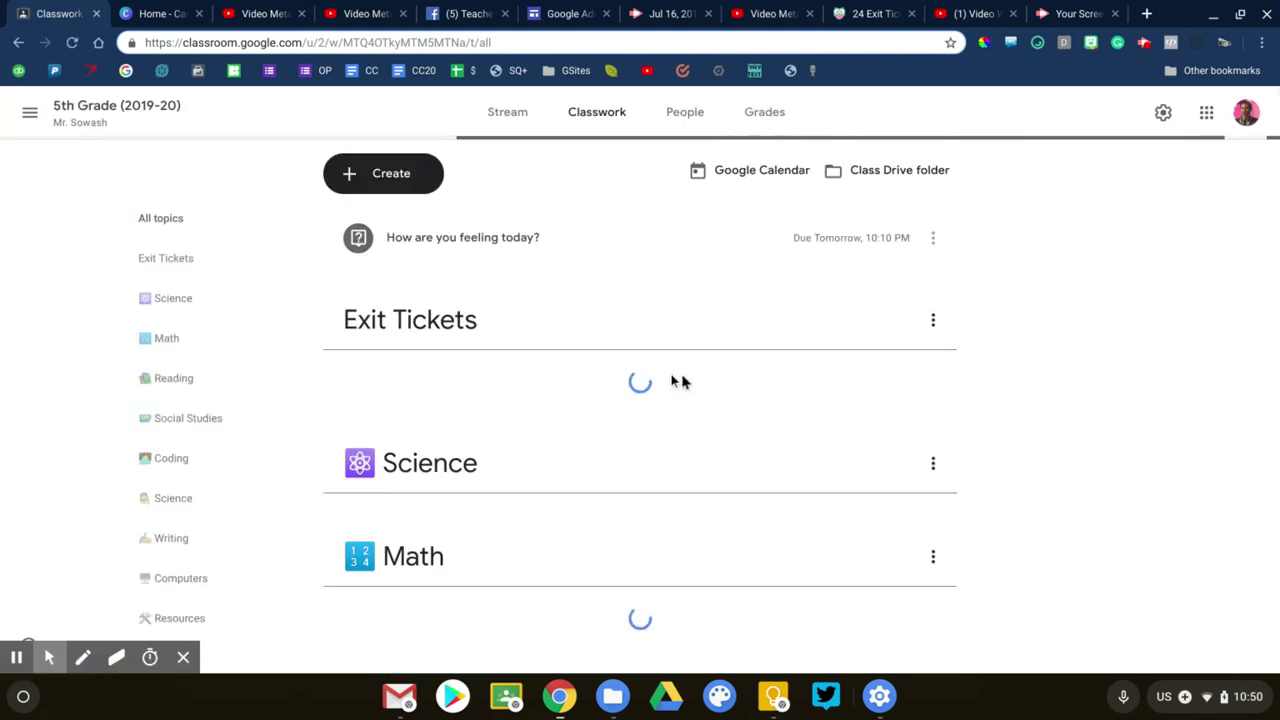
click(510, 392)
scroll(508, 391, down, 2)
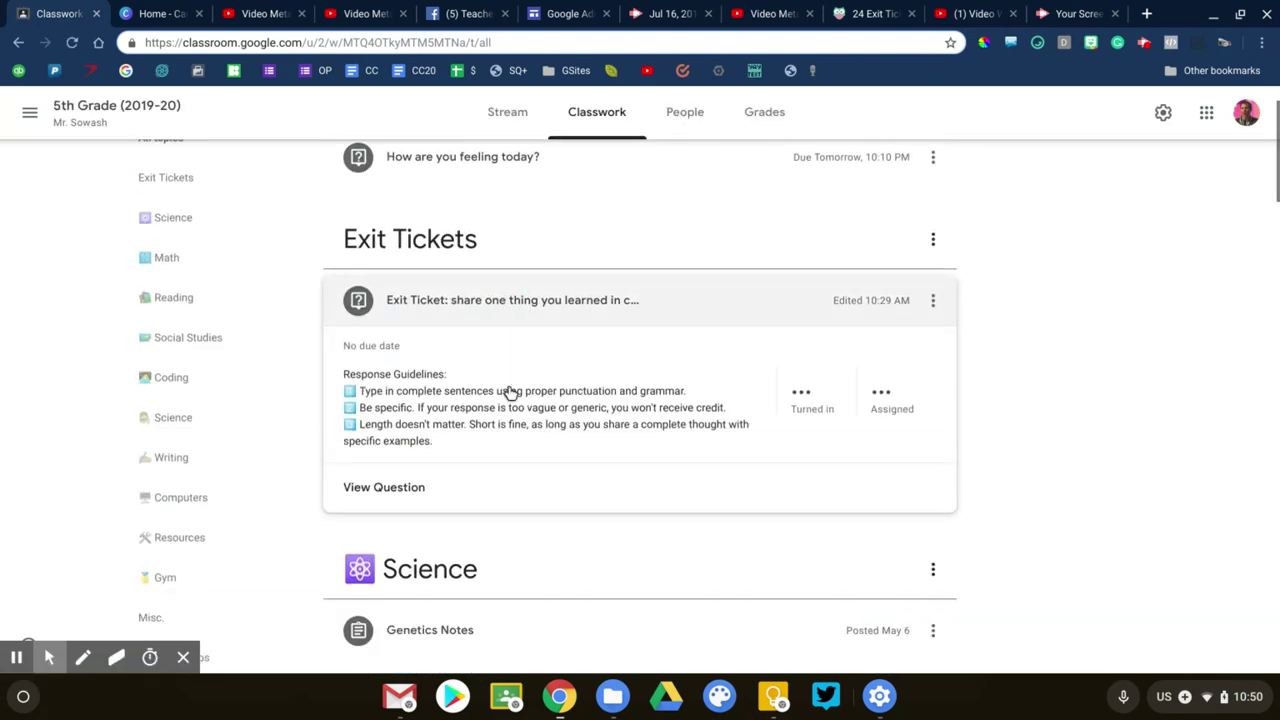
click(380, 426)
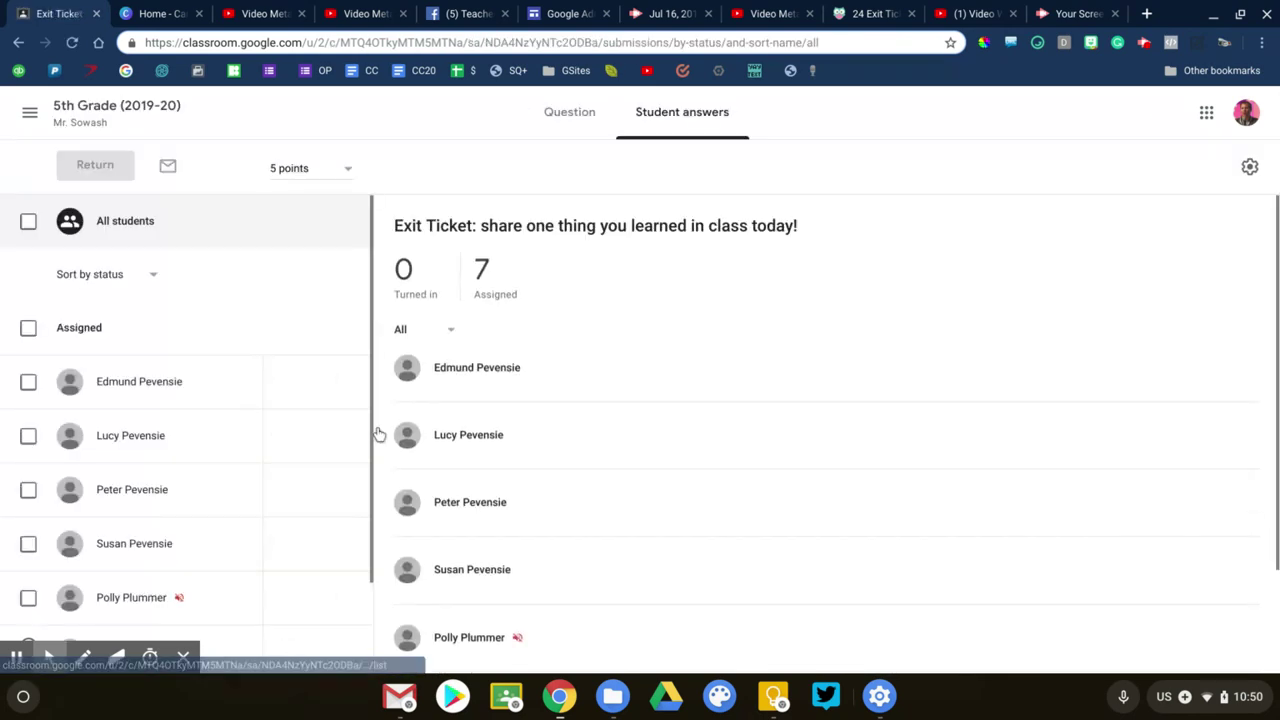
click(80, 117)
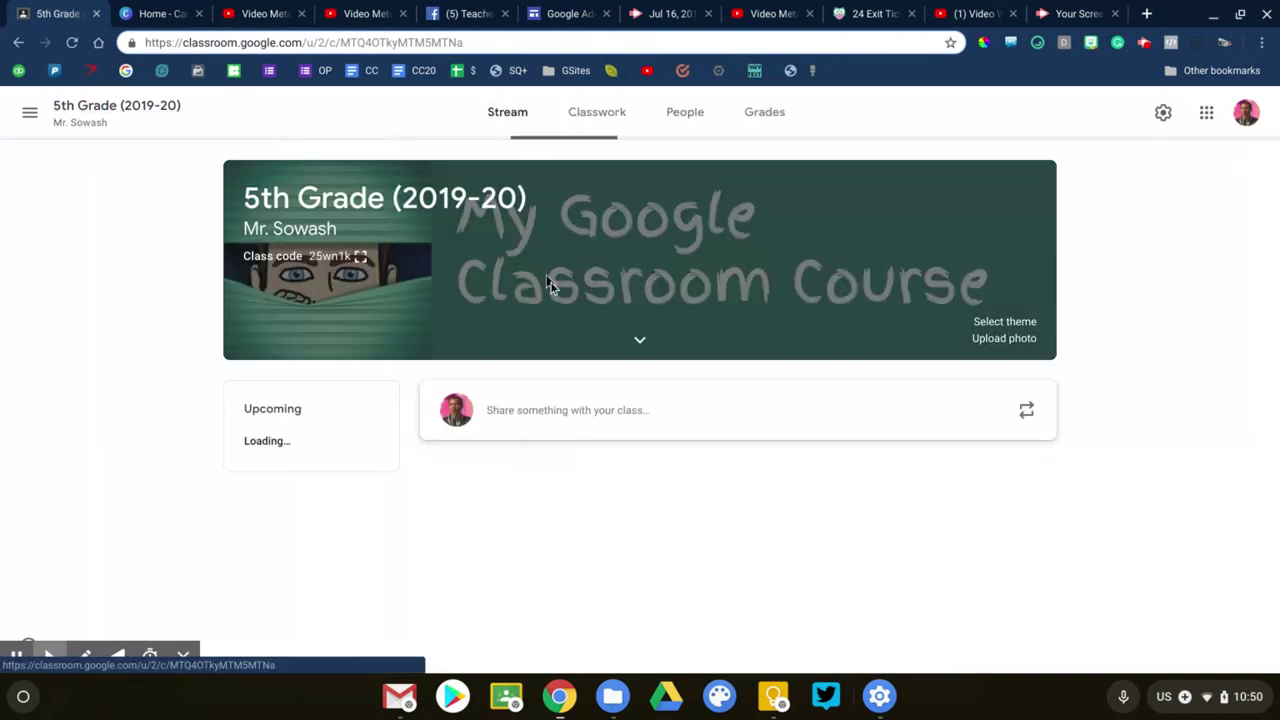
click(612, 111)
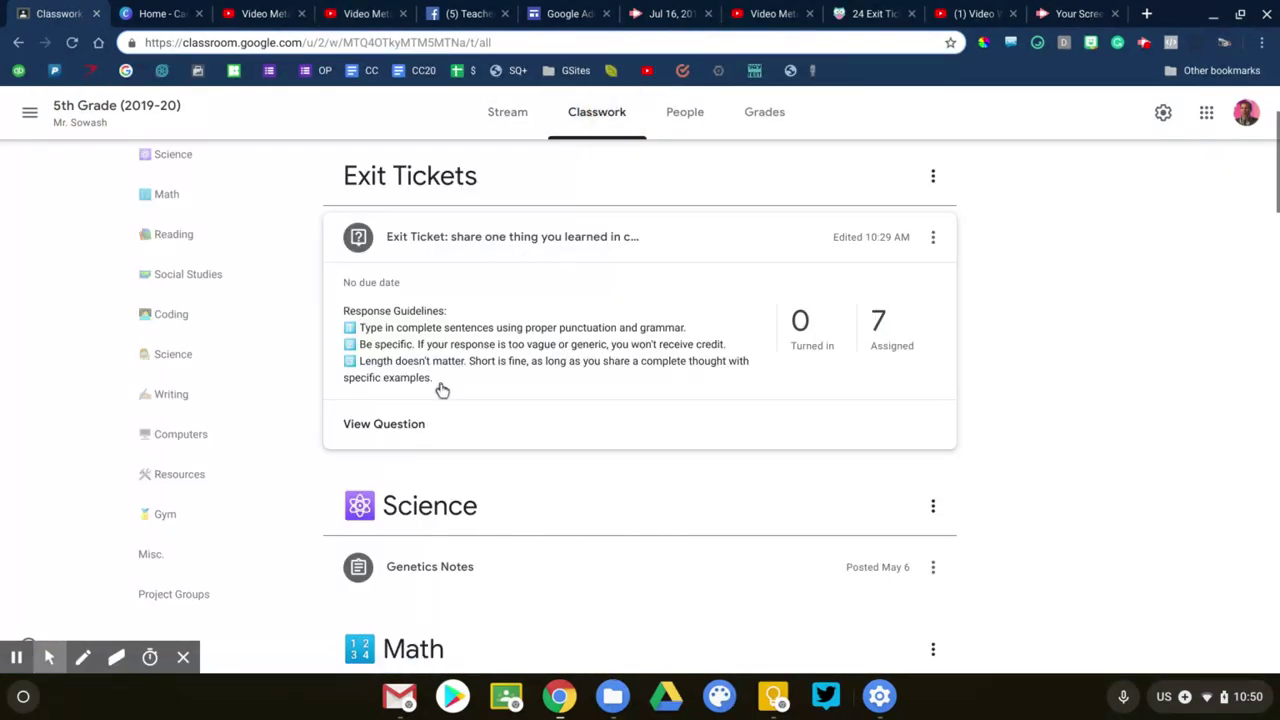
click(490, 249)
scroll(488, 251, up, 3)
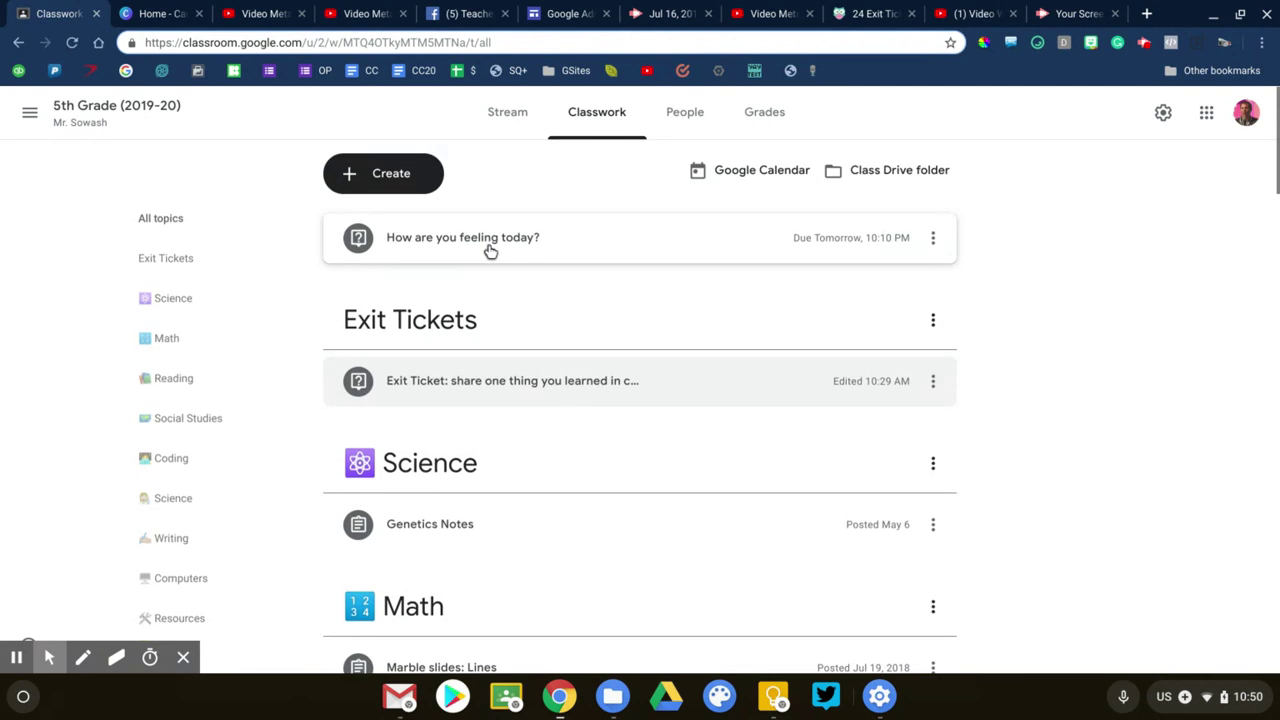
Expand "How are you feeling today?", outline its response summary with the green pen and wipe the outline.
click(488, 251)
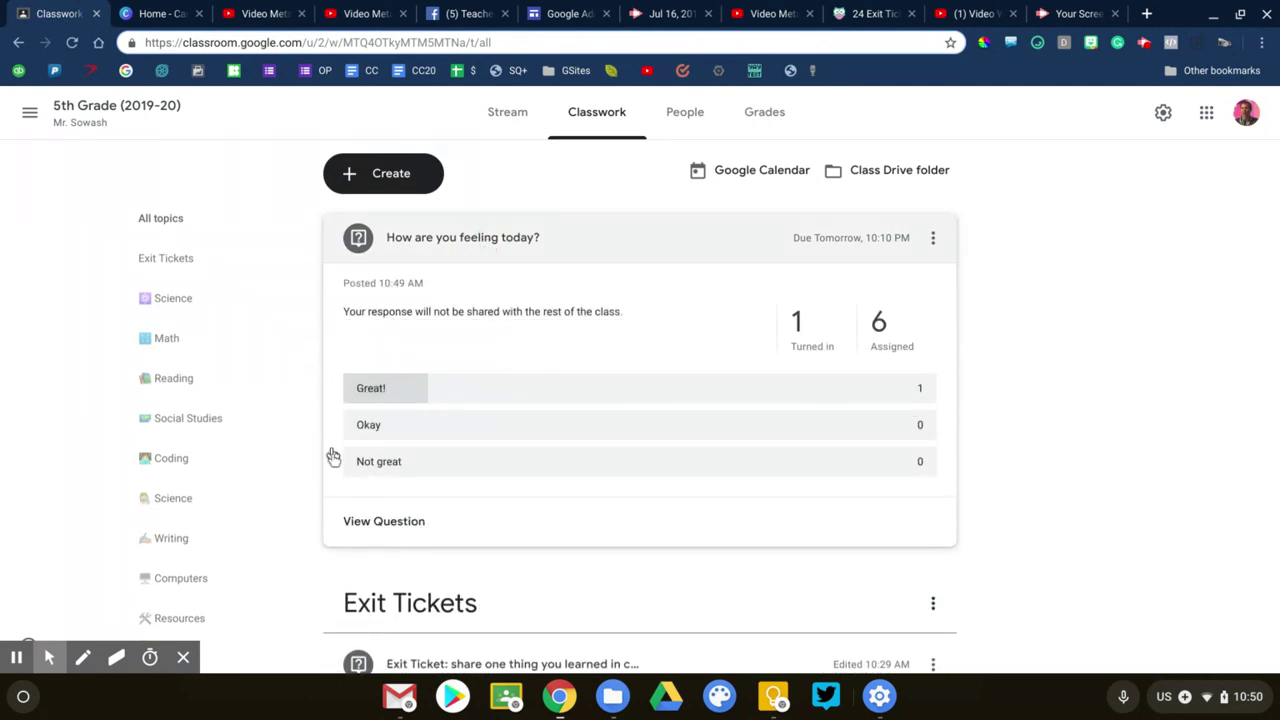
key(alt+p)
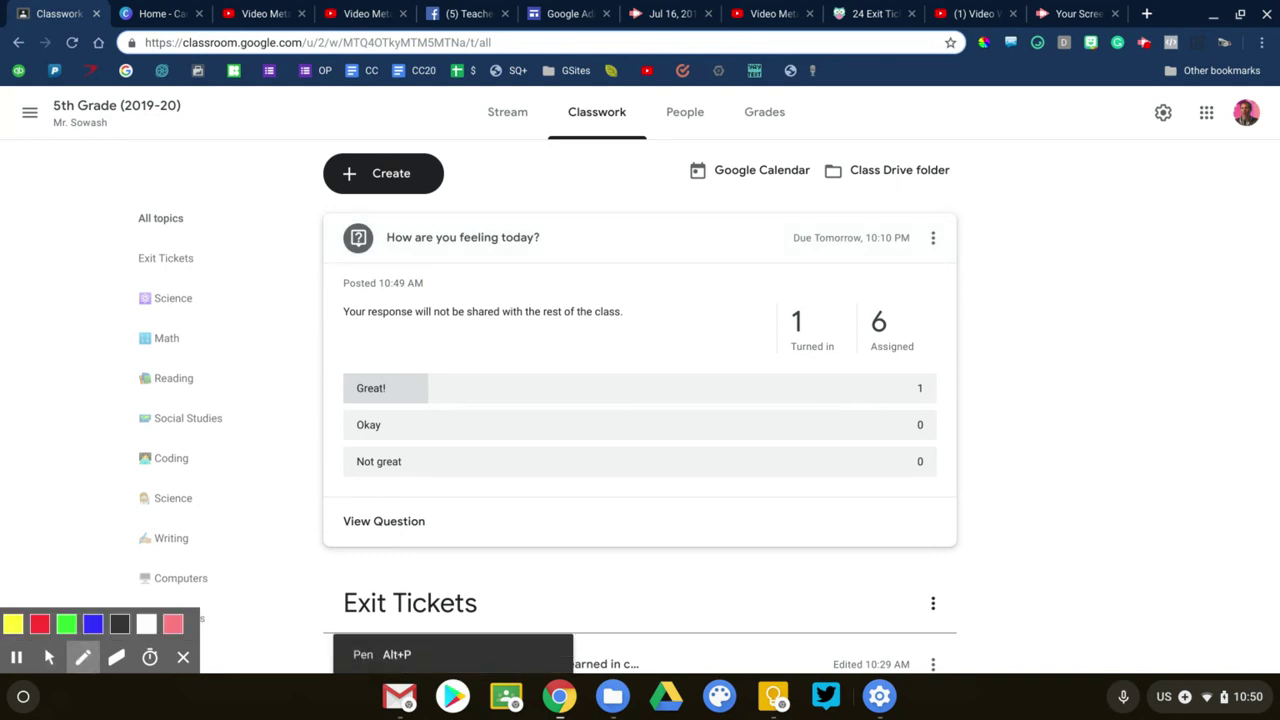
mouse_move(312, 563)
mouse_down()
mouse_move(380, 338)
mouse_move(962, 340)
mouse_move(606, 540)
mouse_move(336, 562)
mouse_up()
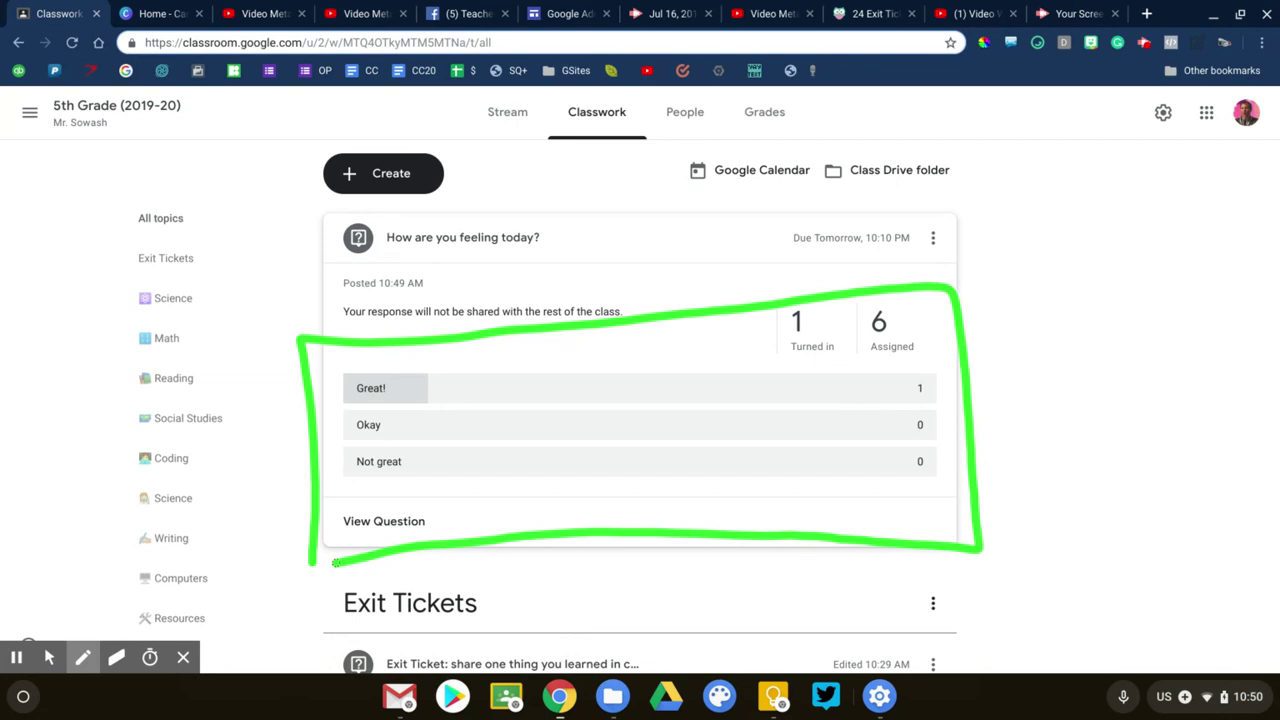
key(alt+e)
key(alt+z)
click(49, 657)
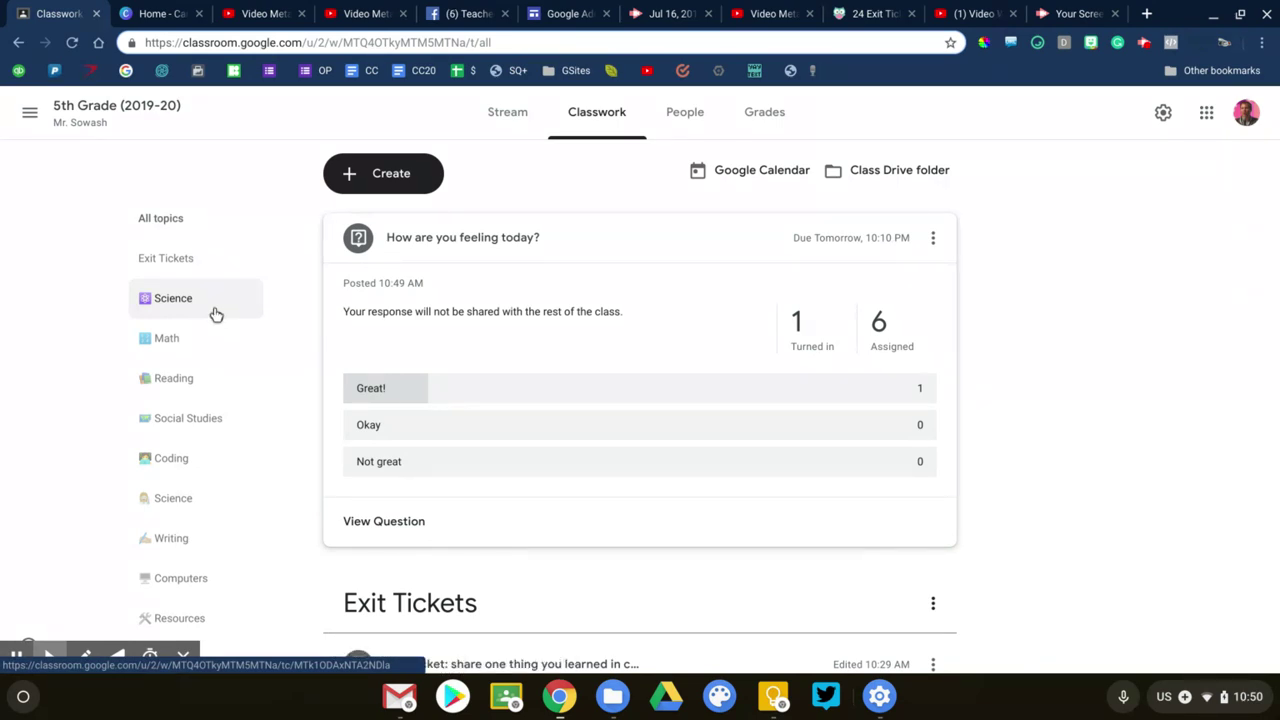
Collapse the check-in question and open the question "Exit Ticket: share one thing you learned in class today!" for editing.
click(620, 257)
scroll(620, 257, down, 1)
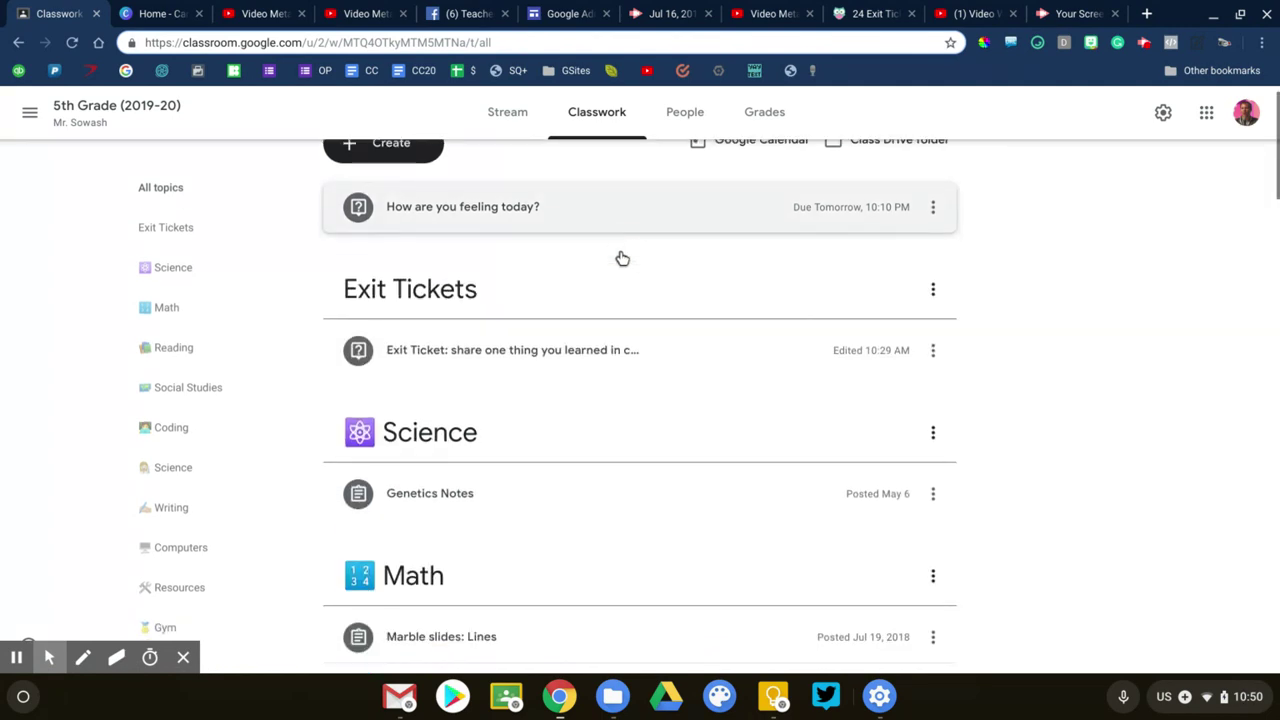
click(932, 350)
click(903, 381)
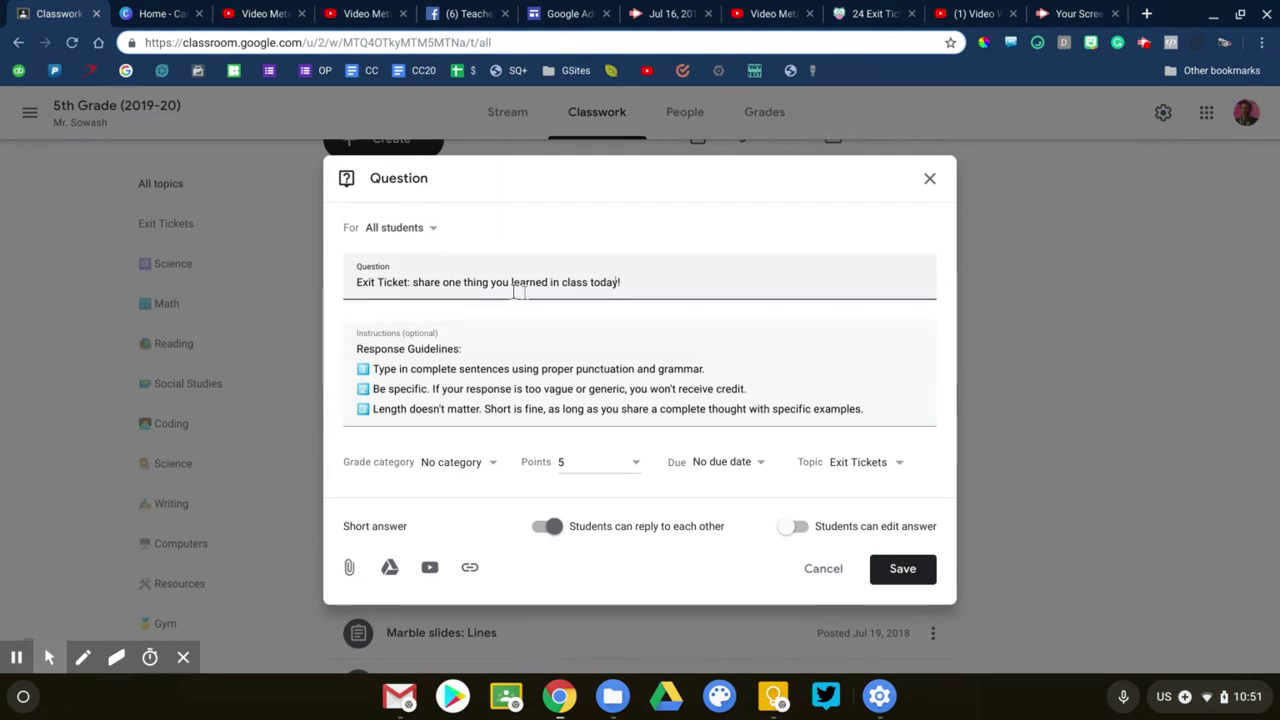
Highlight the response guidelines in the exit ticket's instructions for review and clear the selection.
scroll(447, 333, down, 1)
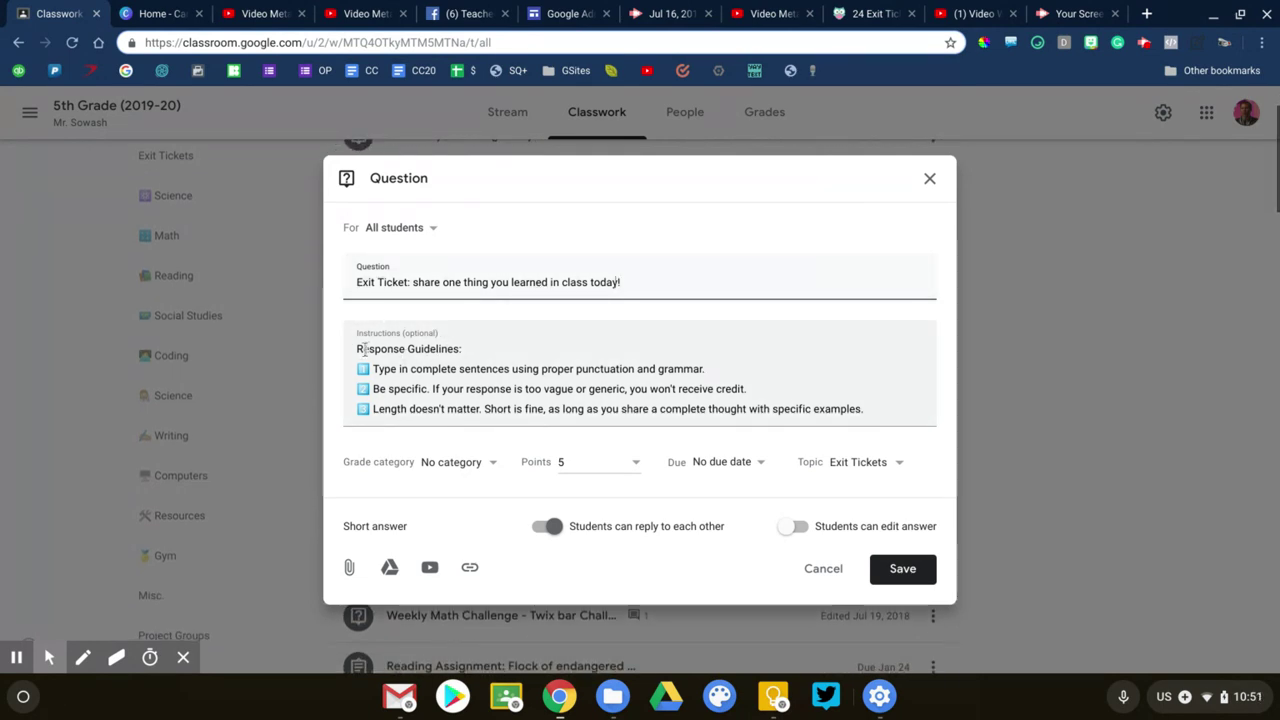
drag(358, 349, 365, 428)
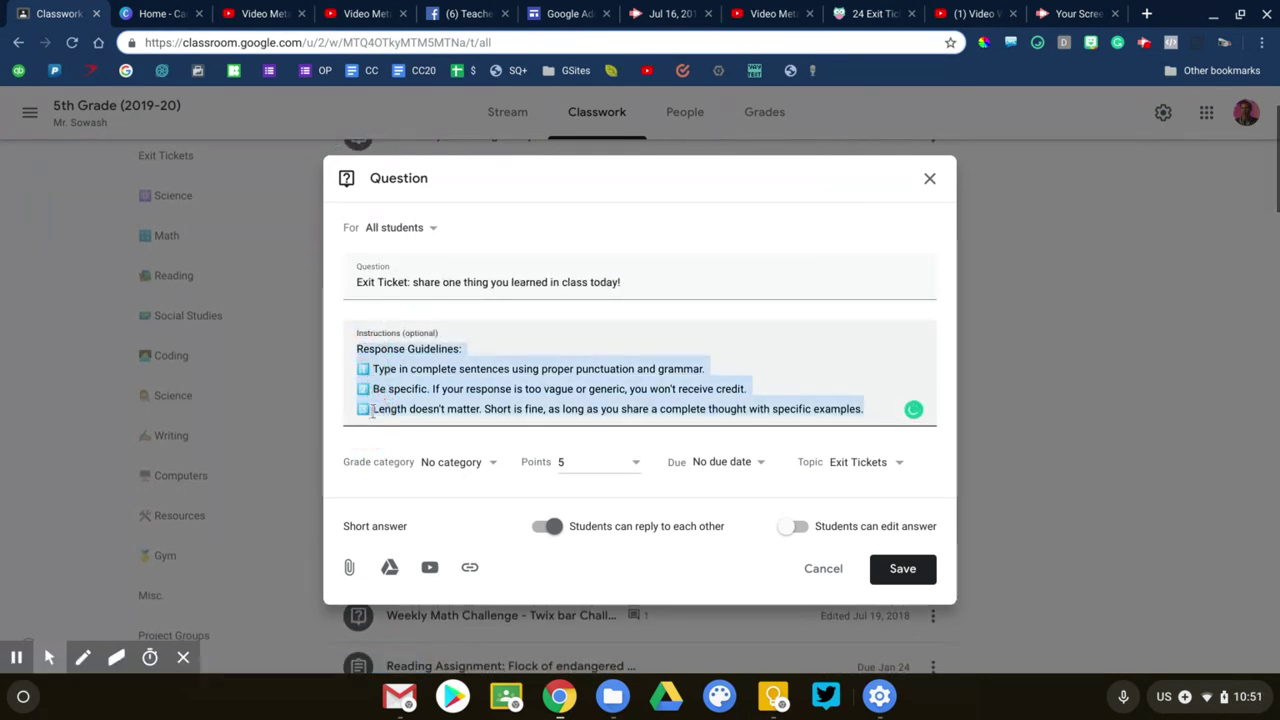
click(403, 388)
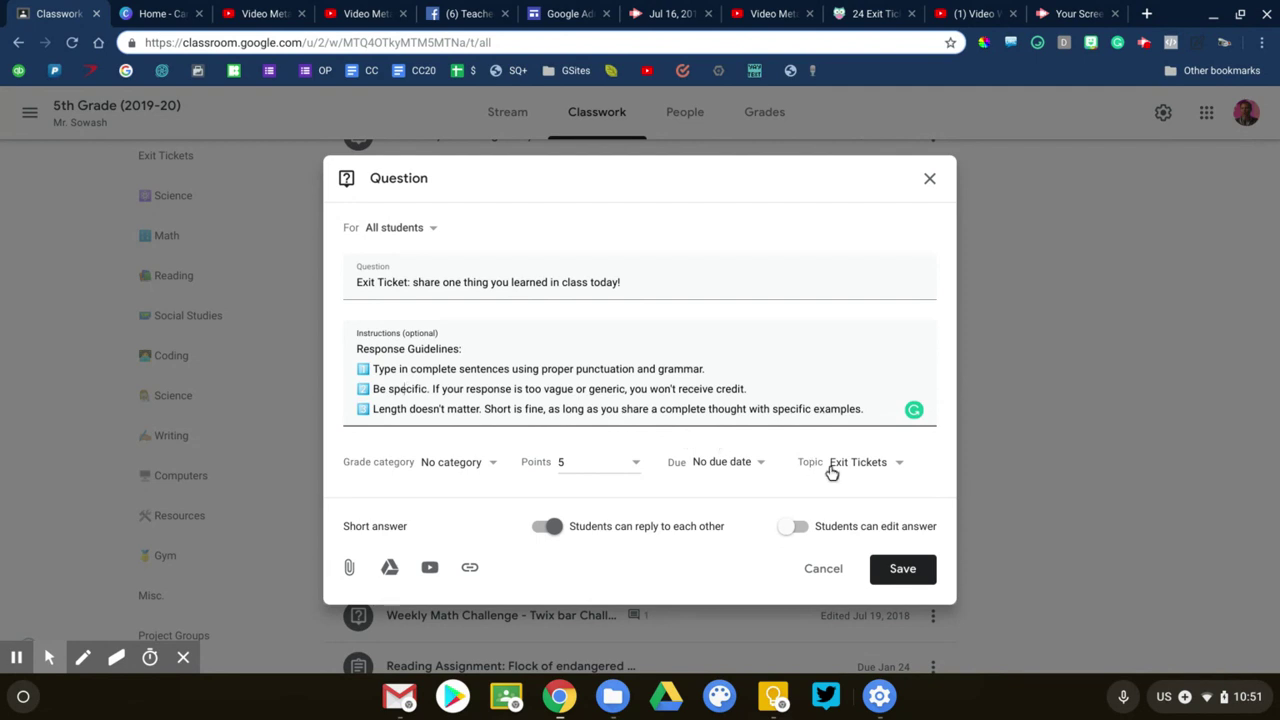
Outline the exit ticket's student reply and answer editing options with the green pen.
scroll(795, 480, down, 1)
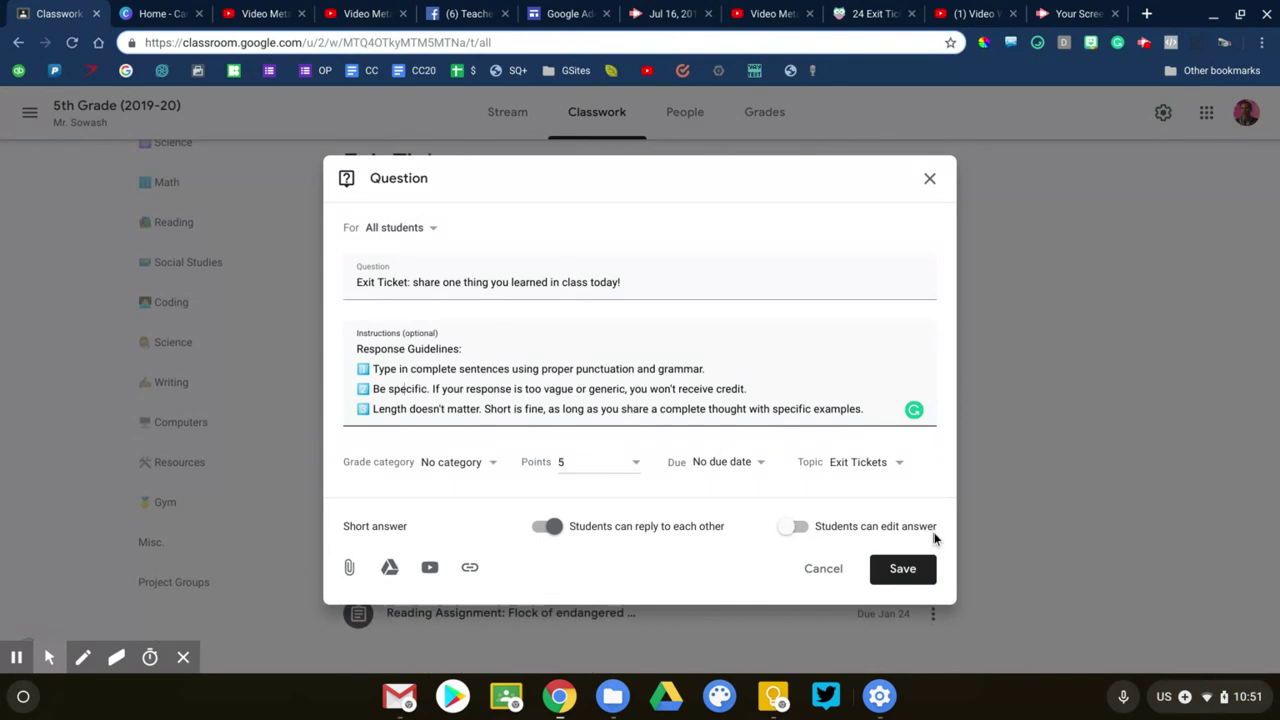
key(alt+p)
click(66, 624)
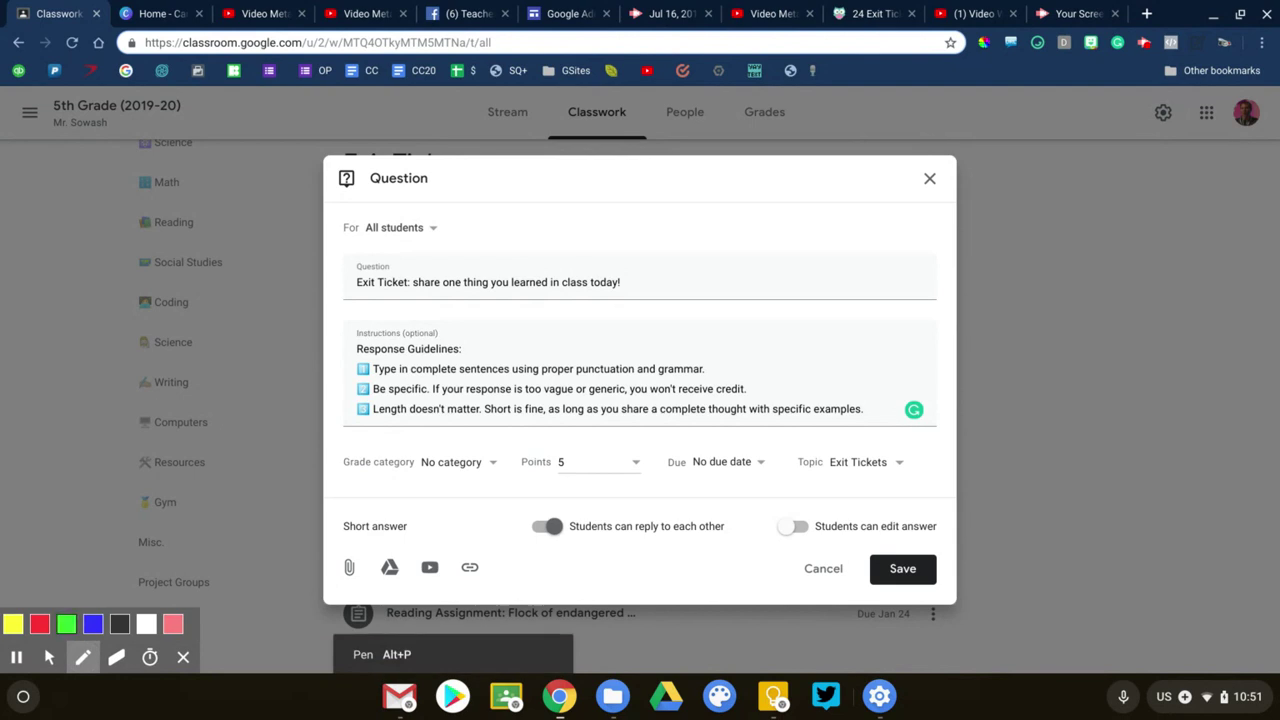
mouse_move(468, 497)
mouse_down()
mouse_move(662, 492)
mouse_move(985, 562)
mouse_move(455, 548)
mouse_move(463, 511)
mouse_up()
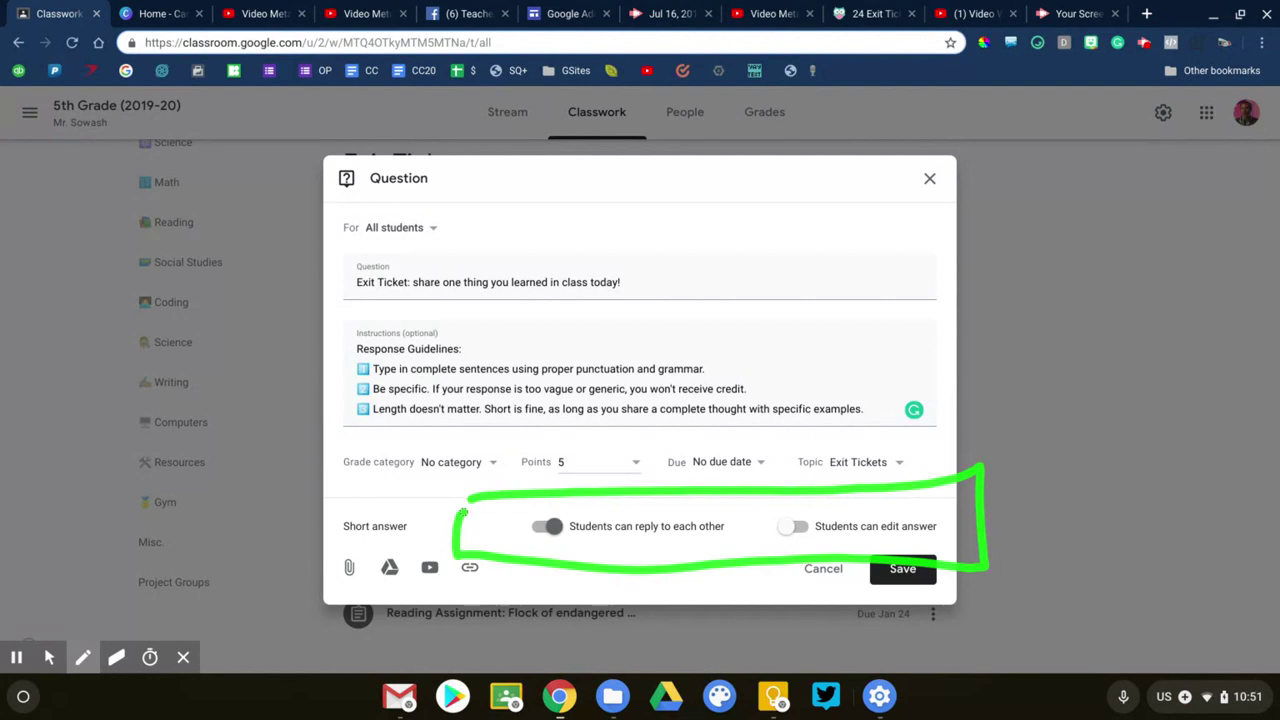
Turn on the exit ticket's option letting students edit their answer, and switch it back off.
key(alt+m)
click(795, 526)
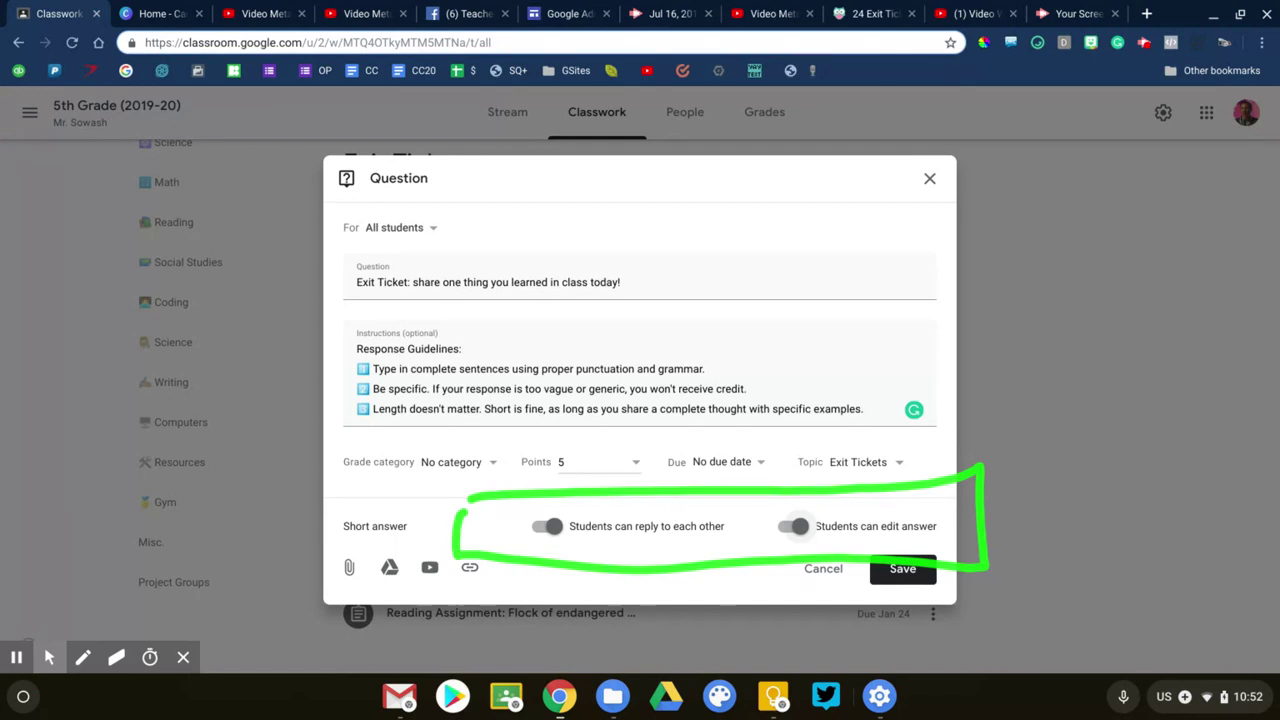
click(794, 527)
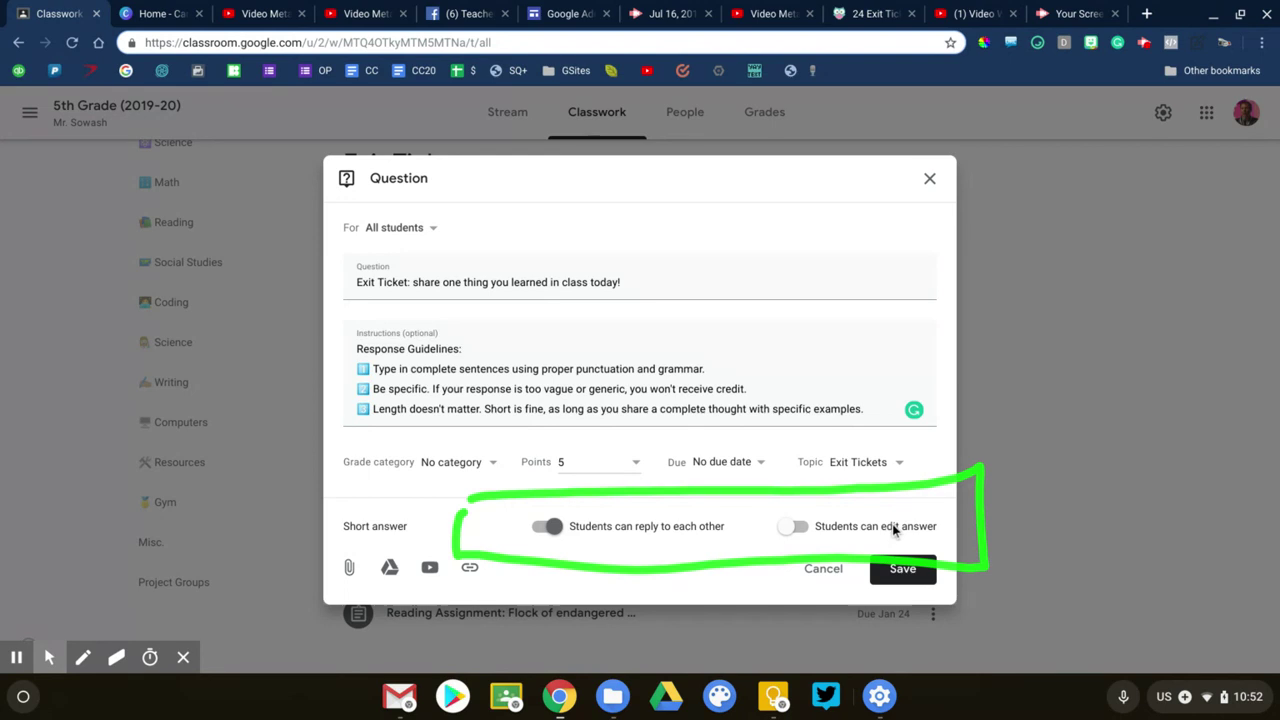
Turn off students replying to each other on the exit ticket, wipe the green outline and save the question.
click(550, 527)
click(116, 657)
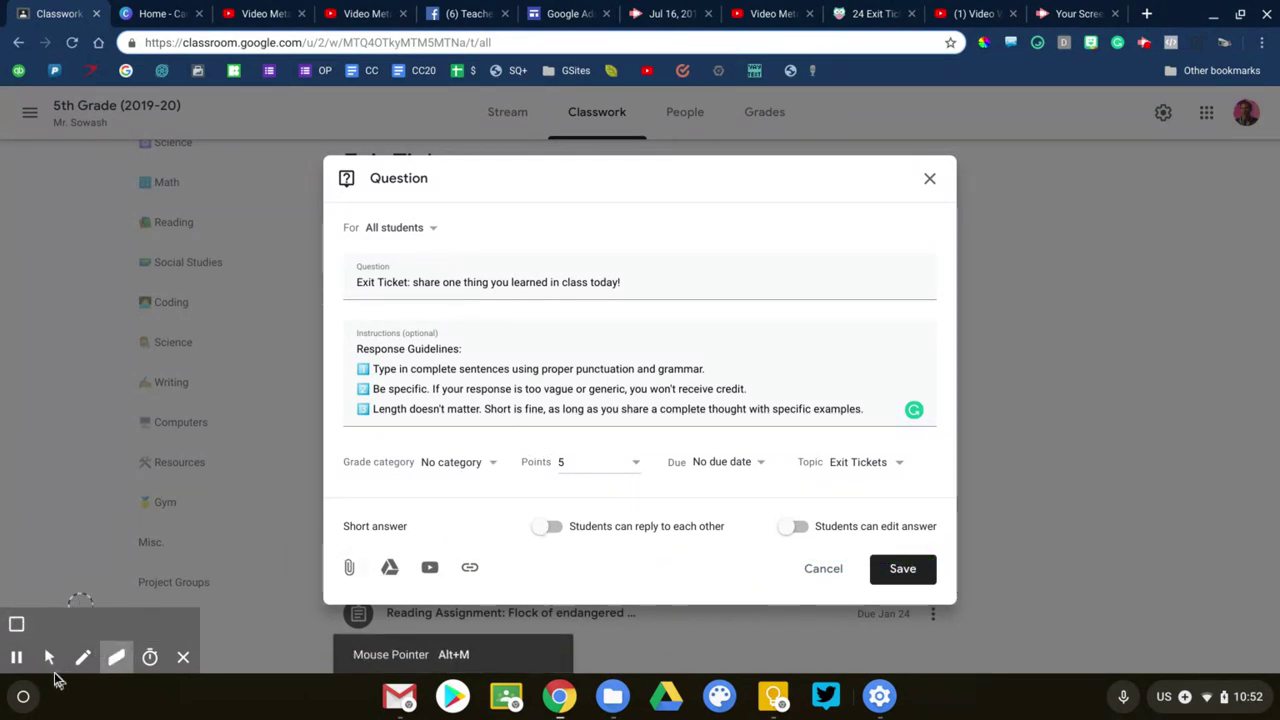
click(49, 657)
click(903, 580)
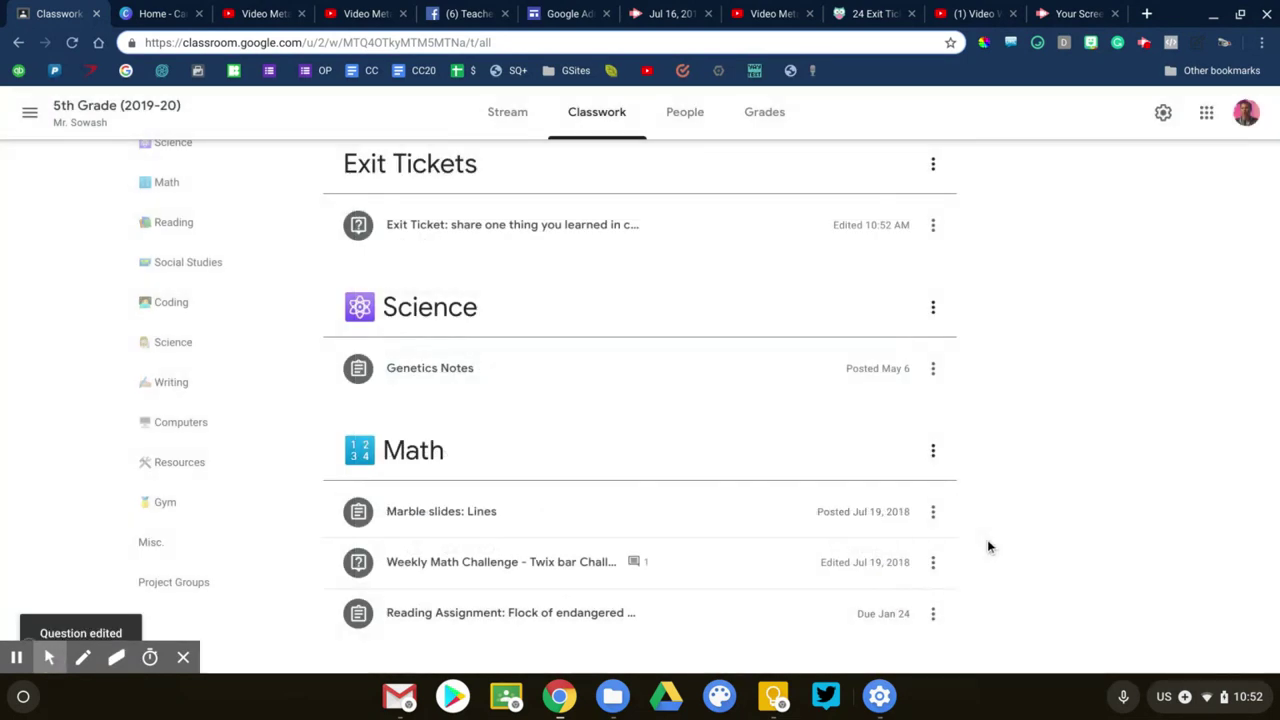
Expand the "Weekly Math Challenge - Twix bar Challenge" question under Math and view its student answers.
scroll(987, 542, down, 3)
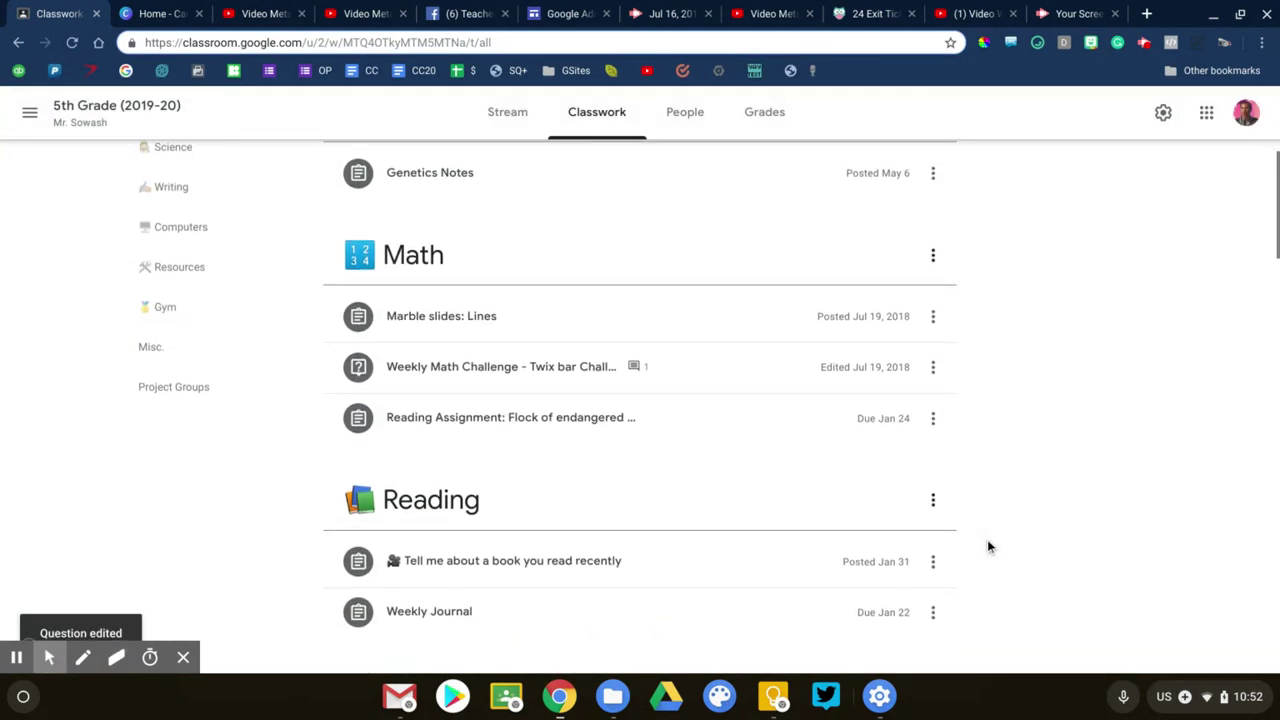
click(735, 368)
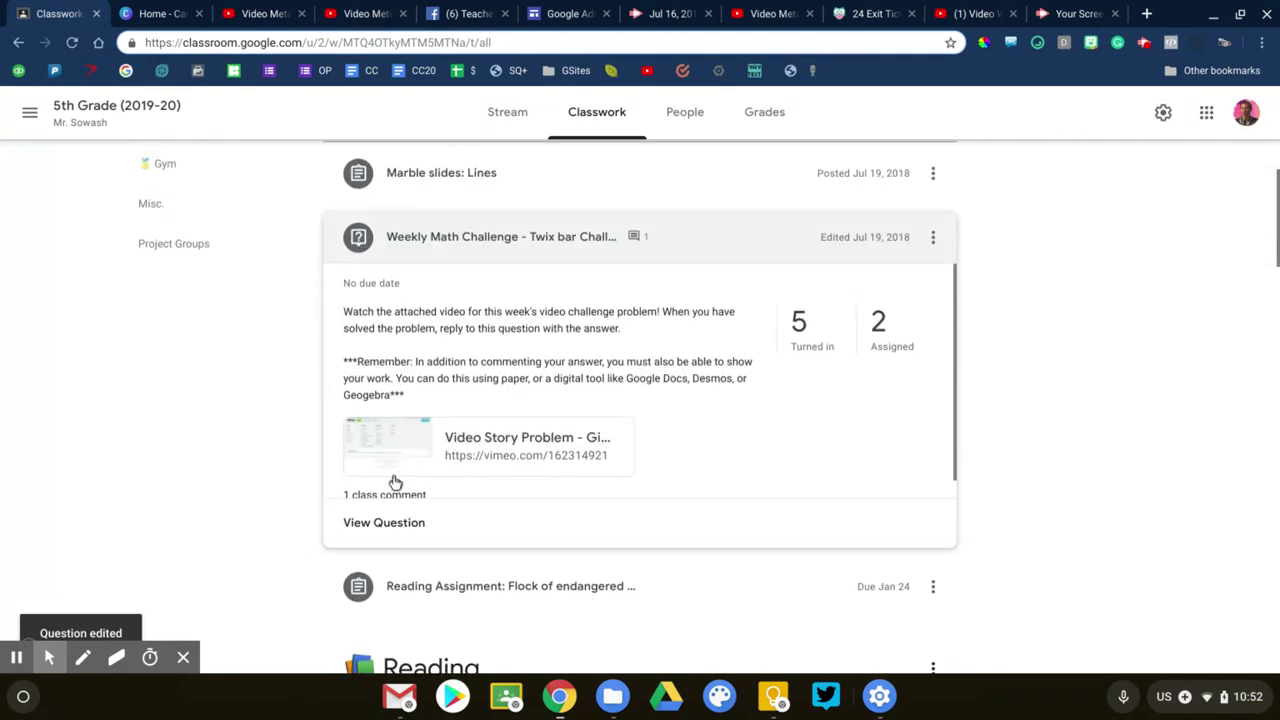
click(399, 533)
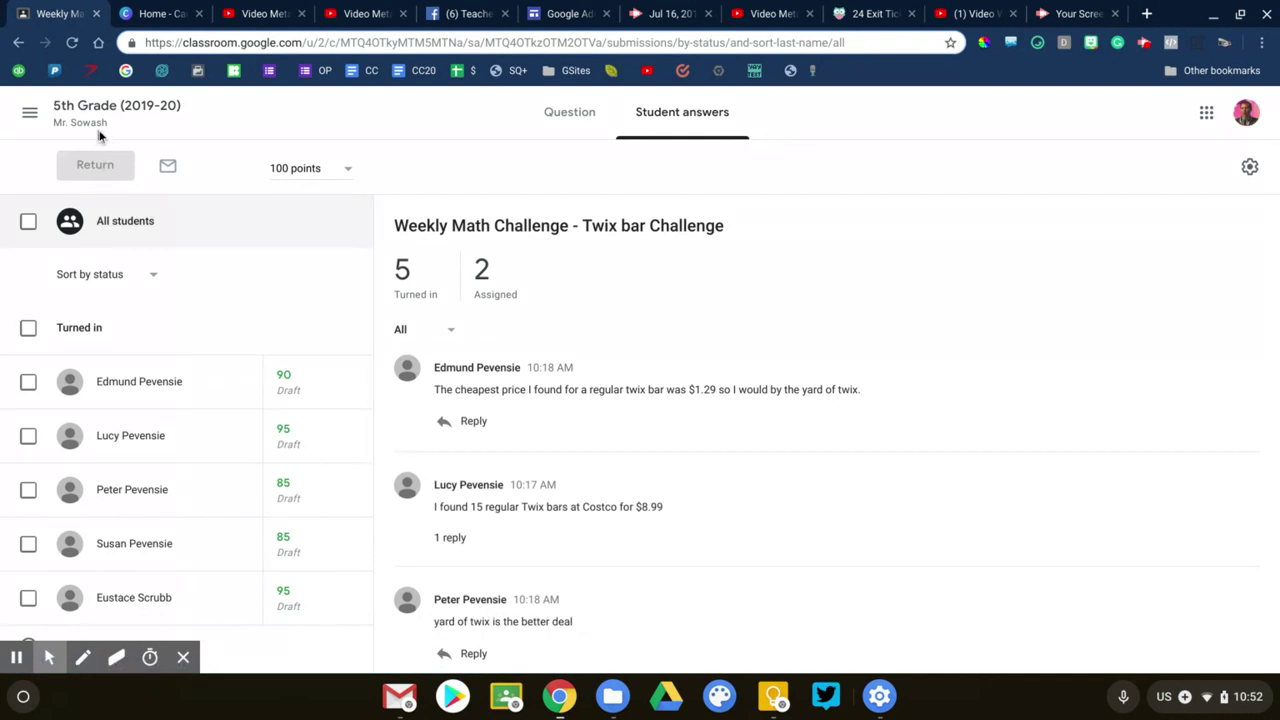
Return to the class's Classwork page, open the Weekly Math Challenge question for editing and place the cursor in its instructions.
scroll(503, 406, down, 4)
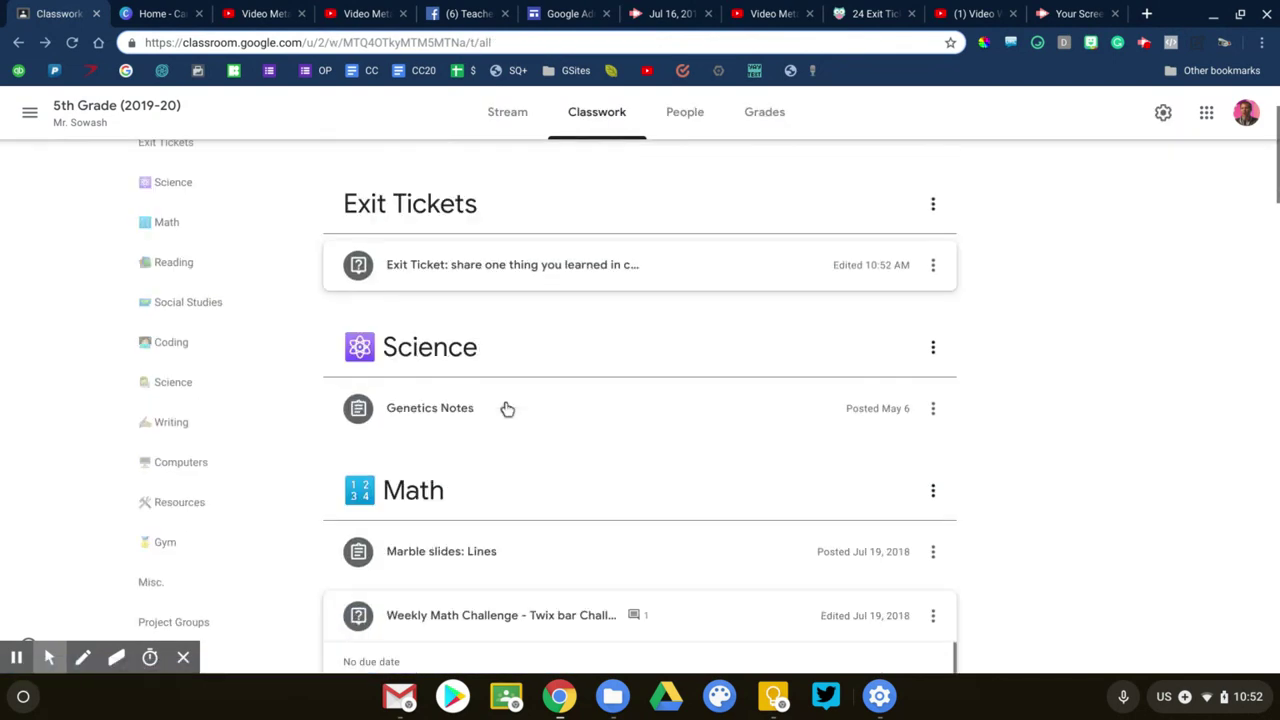
scroll(590, 547, down, 1)
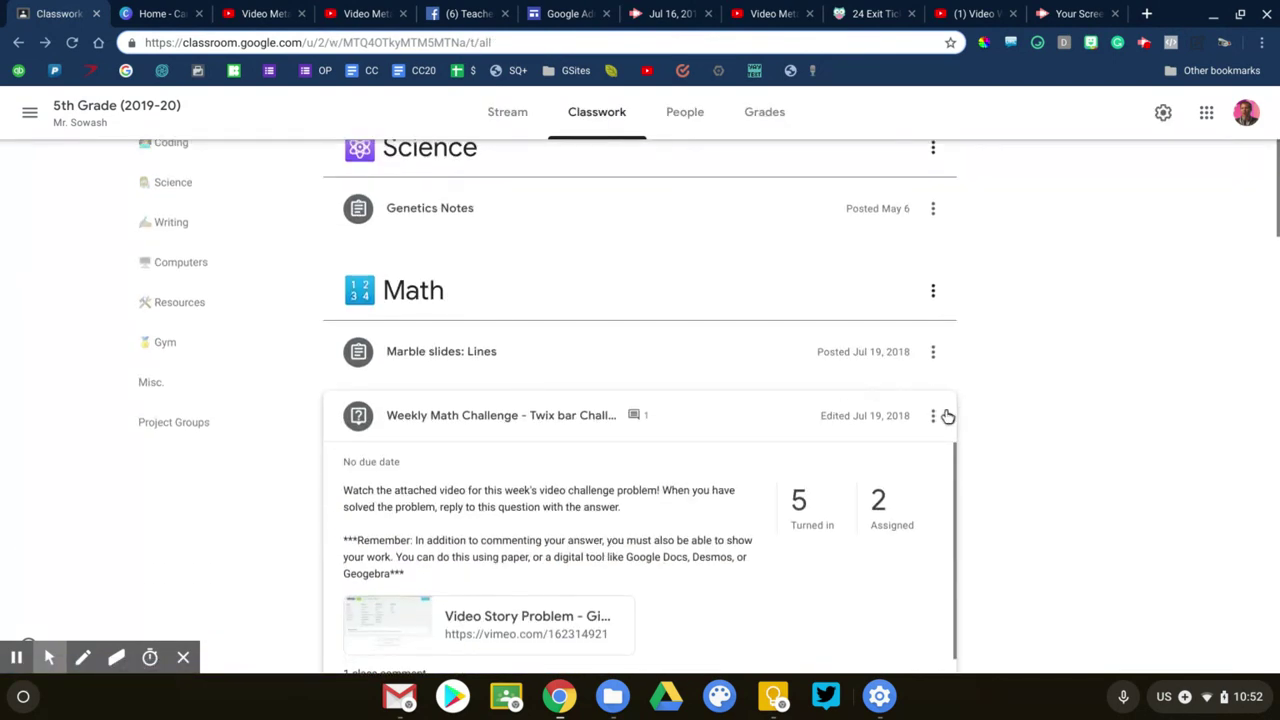
click(933, 415)
click(909, 455)
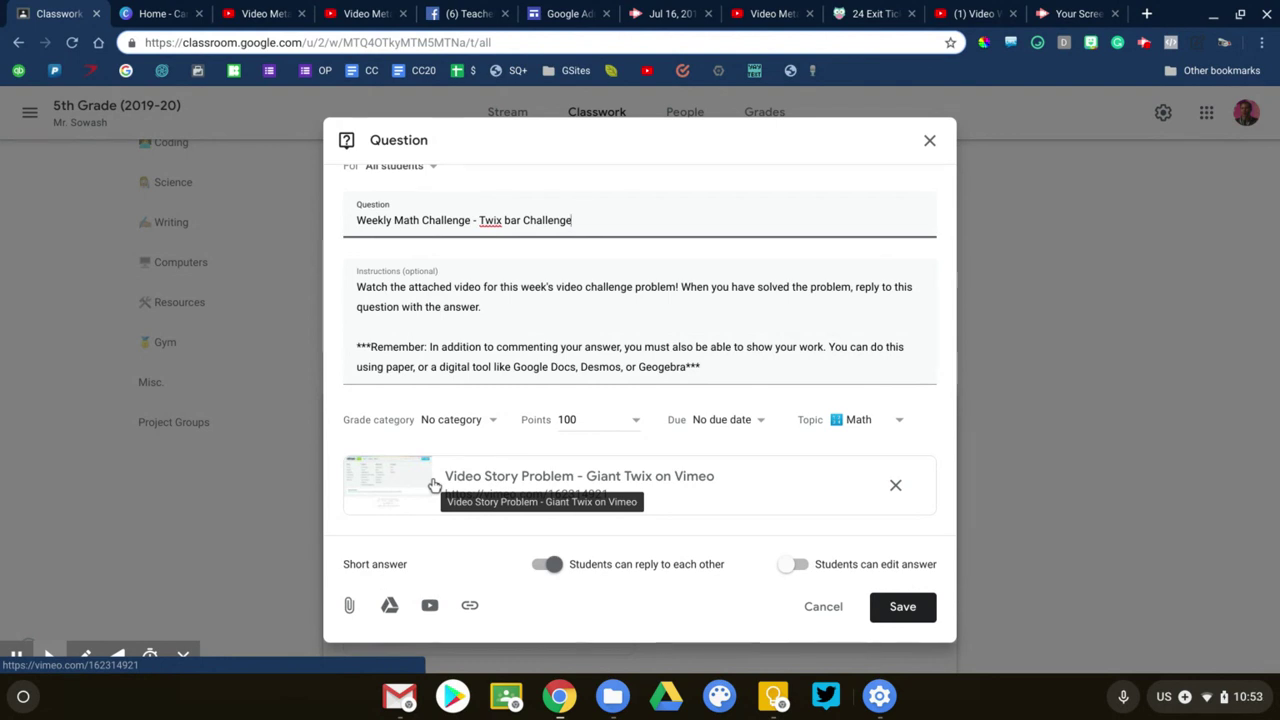
click(444, 291)
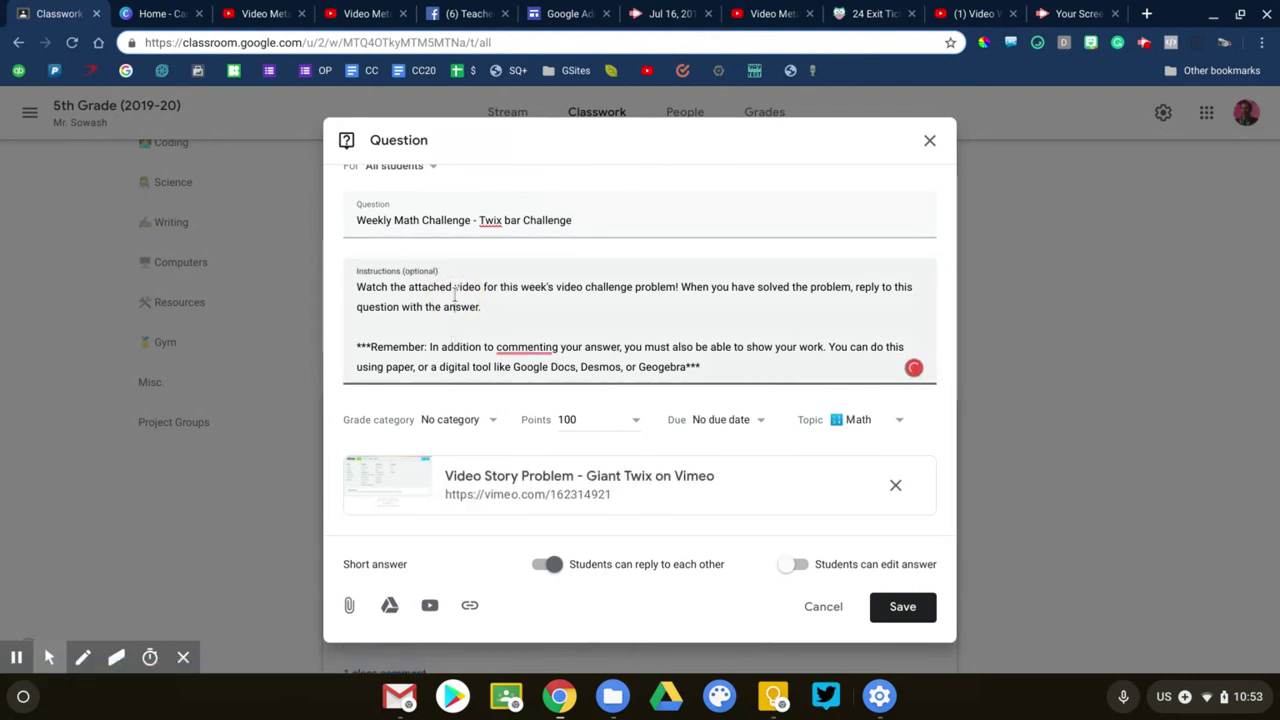